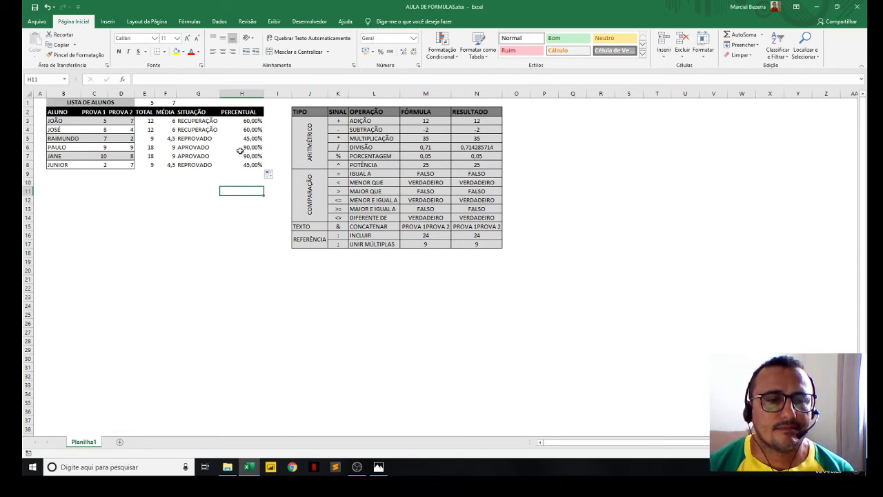
- Insert a clustered 2D column chart from the whole student table B2:H8 and enlarge it in width and height
drag(65, 111, 239, 165)
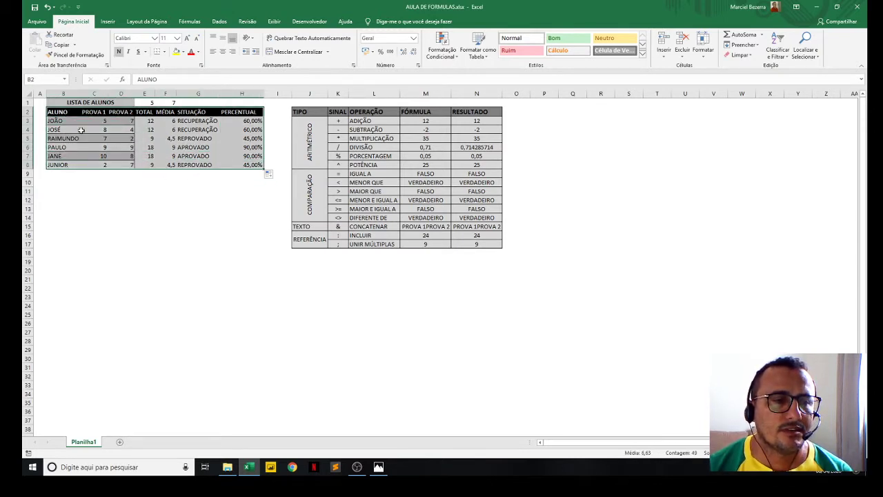
drag(59, 112, 234, 165)
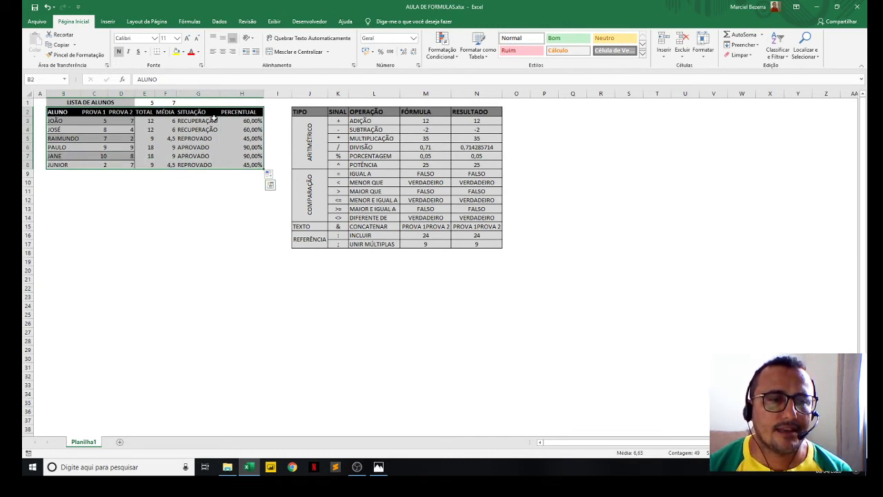
click(108, 21)
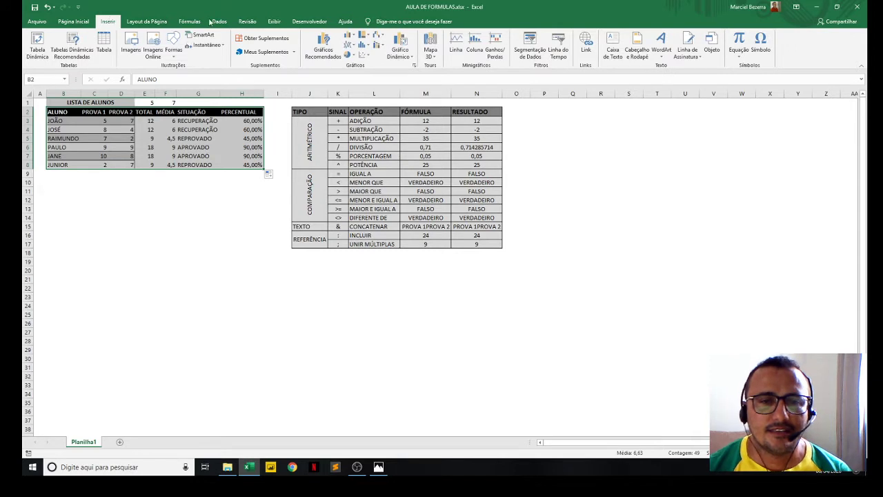
click(349, 38)
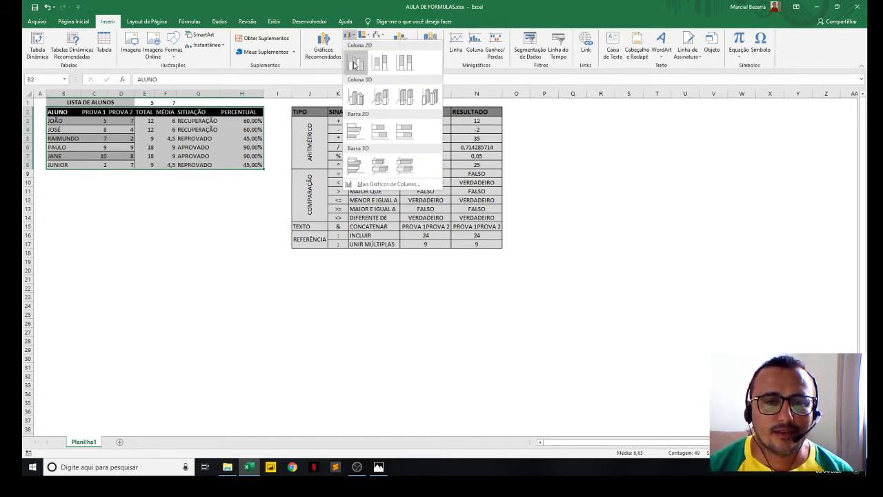
click(355, 65)
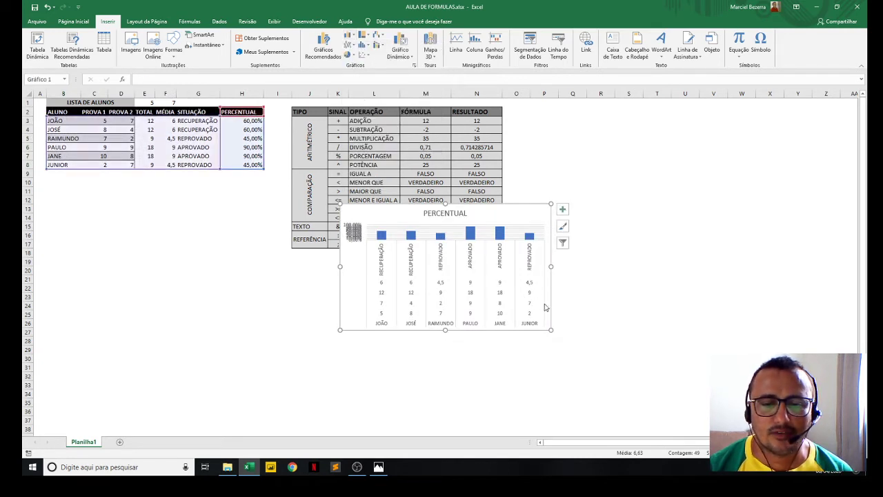
drag(551, 331, 711, 327)
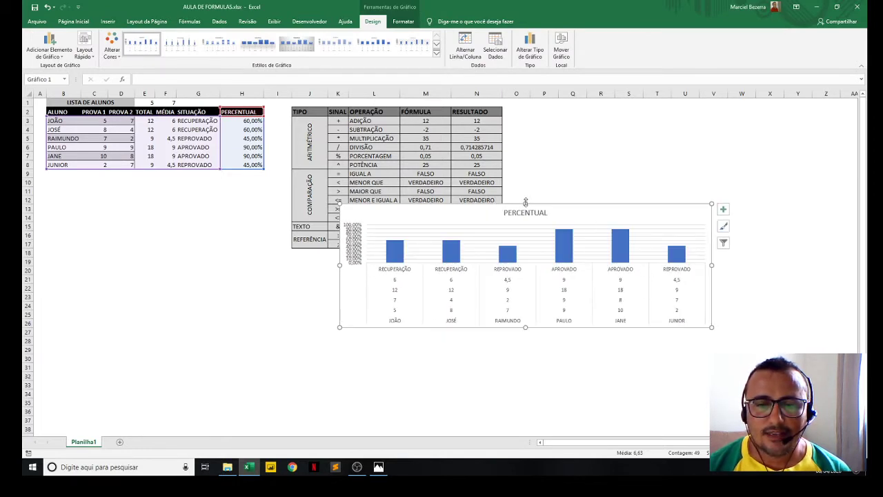
drag(525, 202, 525, 184)
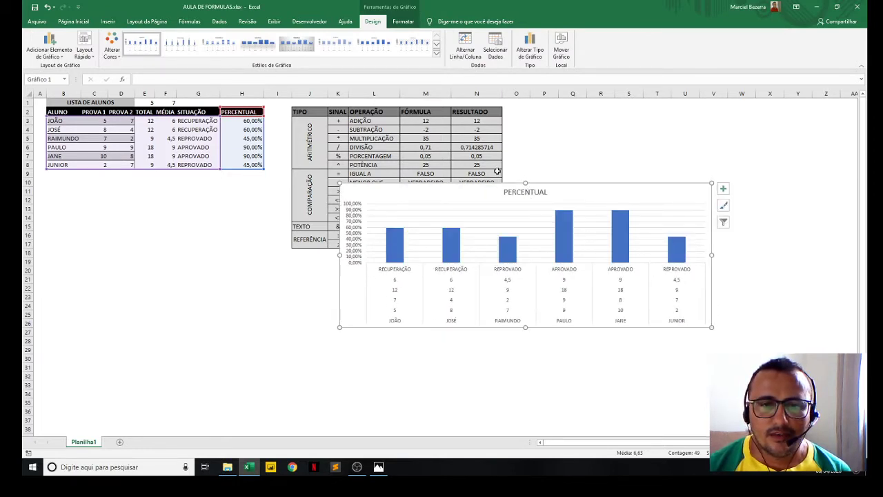
- Switch the column chart's rows and columns so each student is a separate series, and enlarge the chart
click(464, 54)
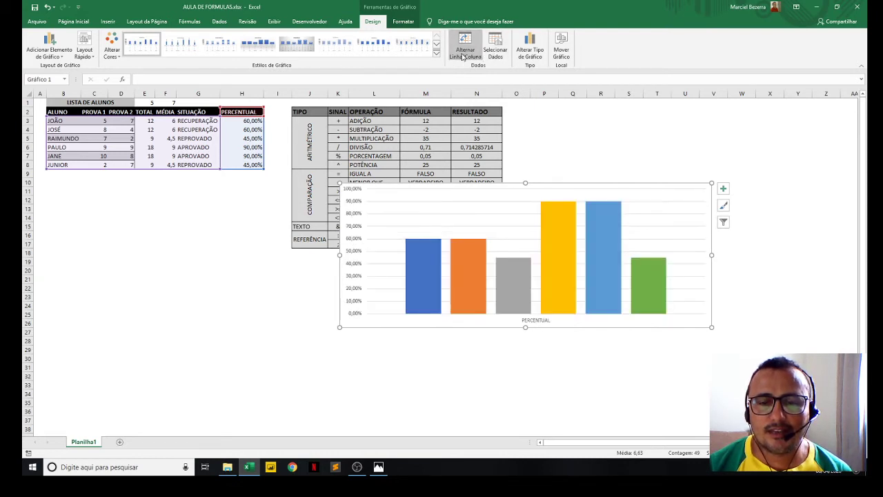
click(502, 273)
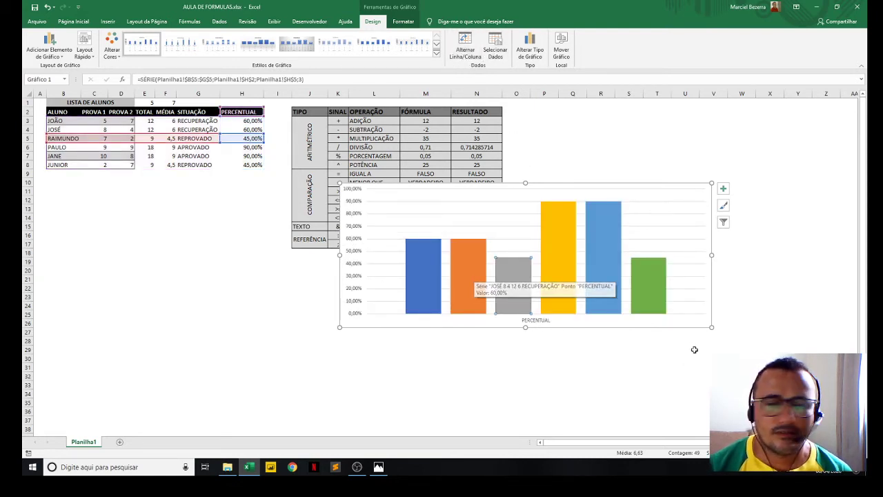
drag(711, 327, 740, 353)
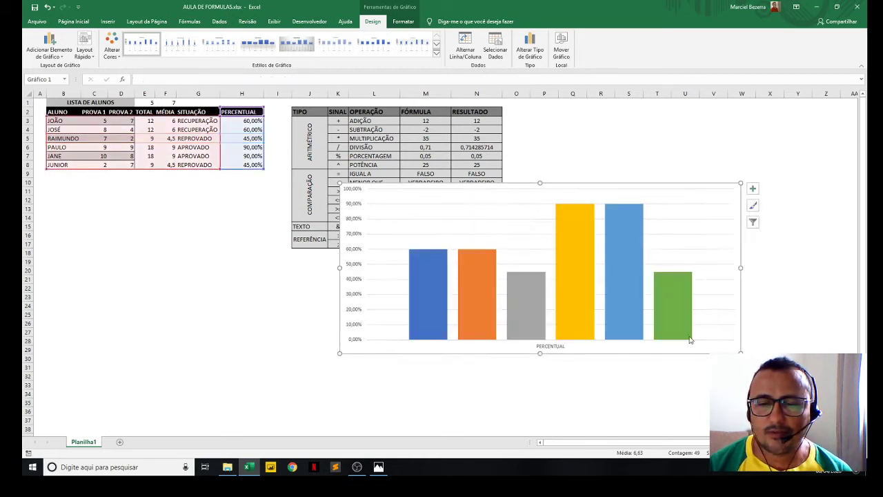
right_click(481, 307)
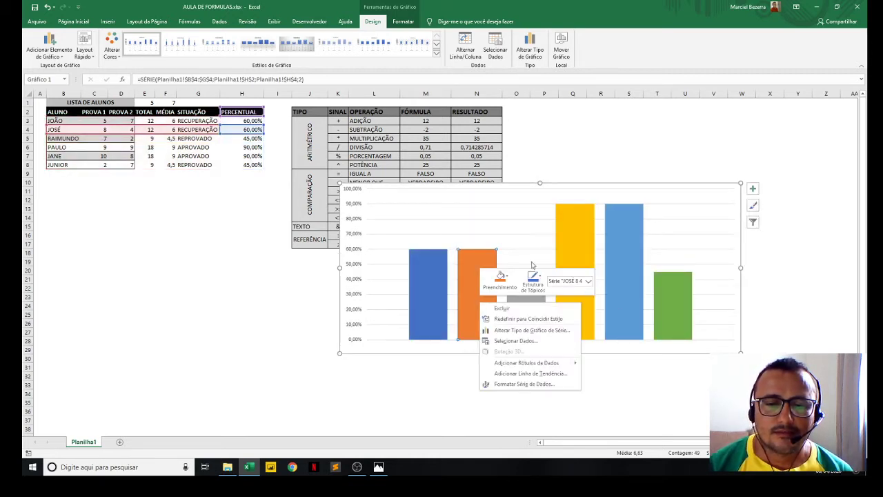
key(Escape)
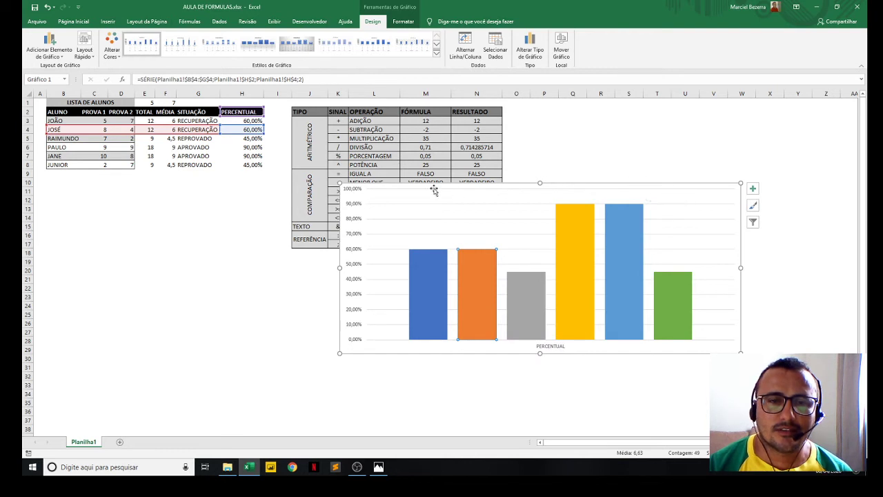
- Apply the chart style with a gradient background, adjoining columns and percentage labels inside the columns
click(257, 45)
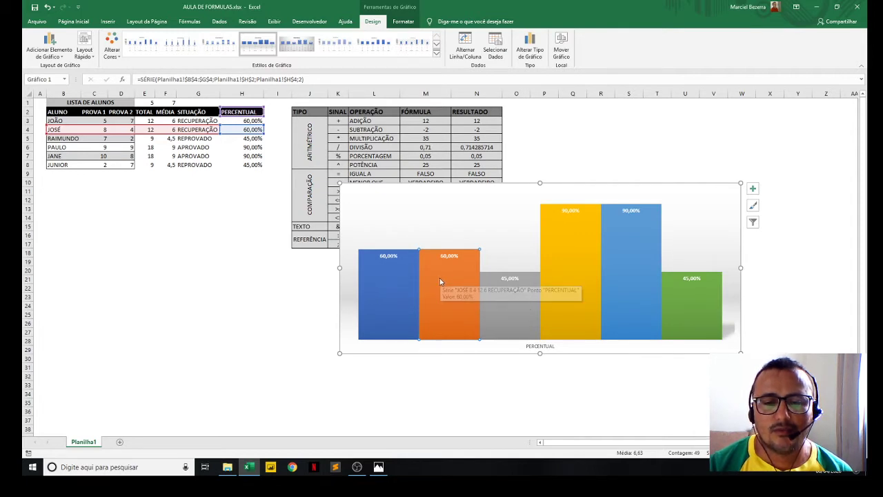
right_click(397, 280)
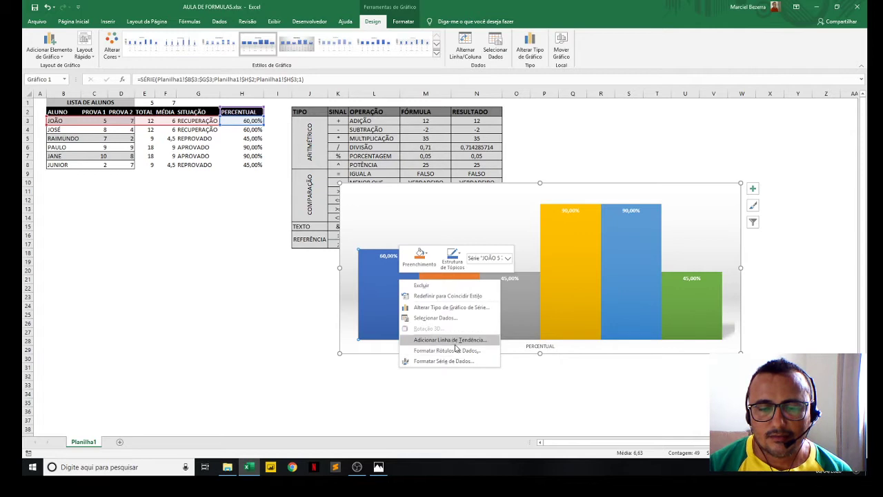
click(493, 200)
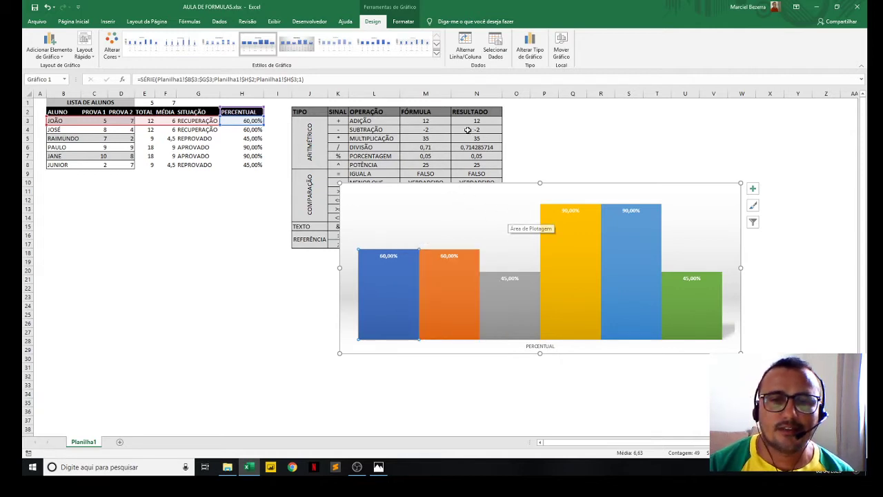
- Switch the chart's rows and columns back, shift the chart toward the student table, and delete it
click(471, 50)
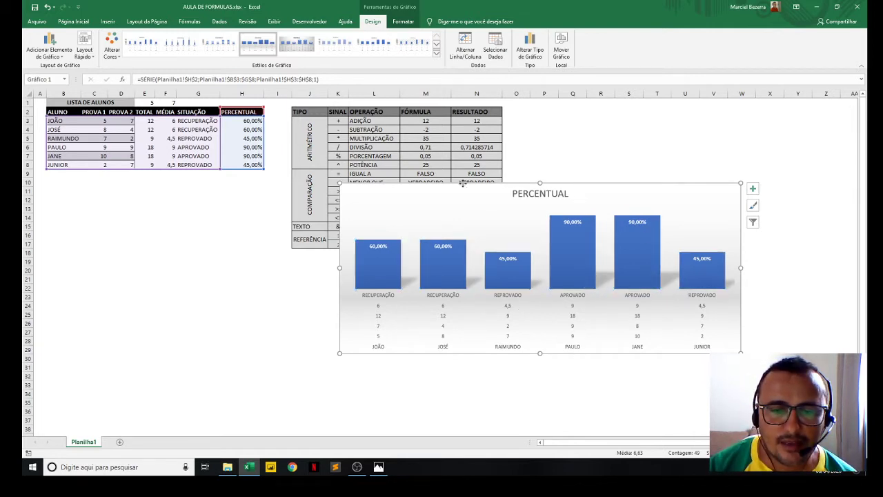
drag(463, 185, 392, 188)
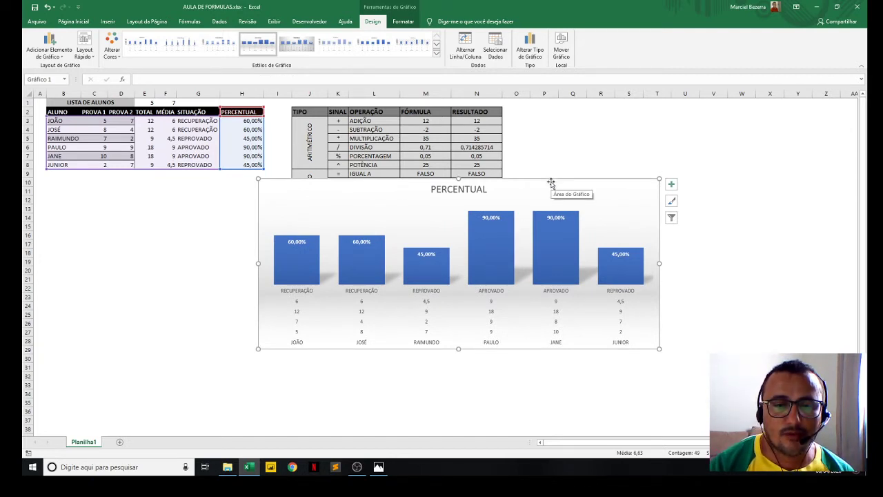
key(Delete)
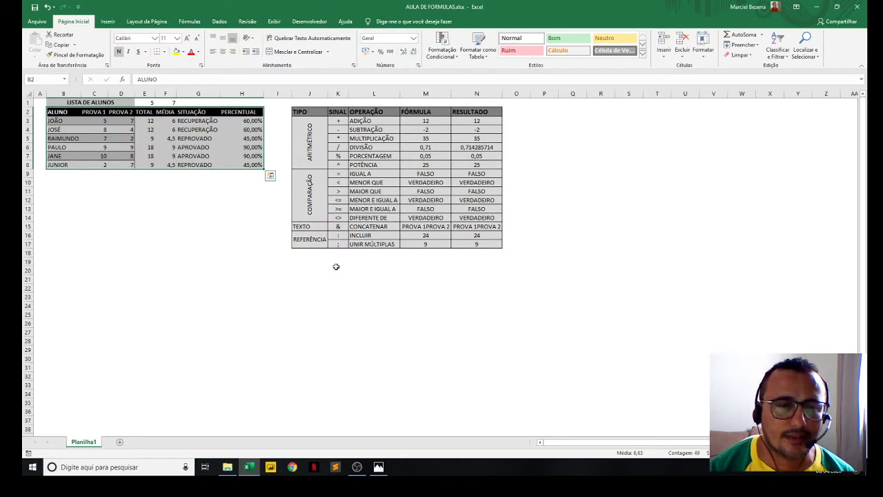
- Insert a 2D pie chart from the ALUNO and PERCENTUAL columns, rows 2 to 8, and enlarge it slightly
click(146, 228)
drag(60, 109, 58, 164)
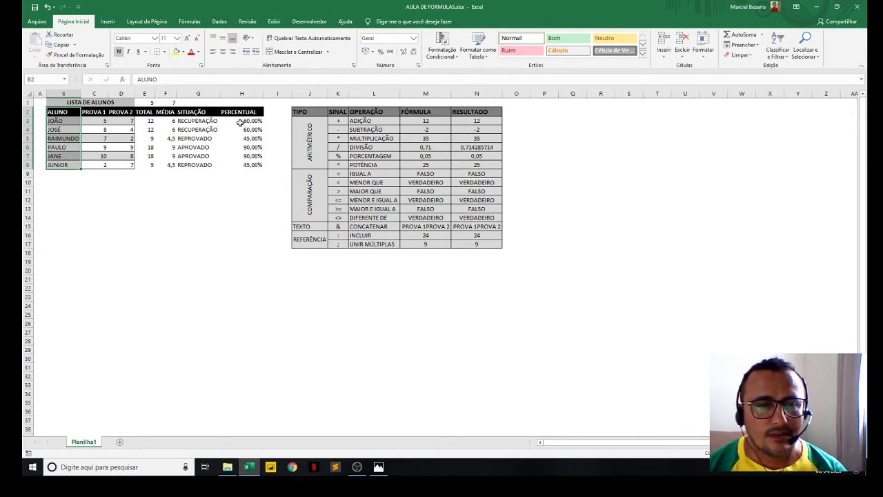
drag(241, 112, 243, 161)
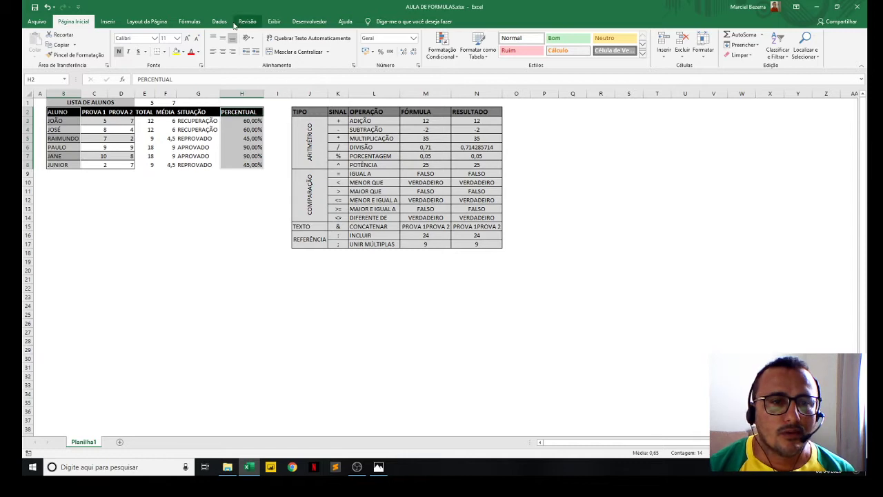
click(111, 21)
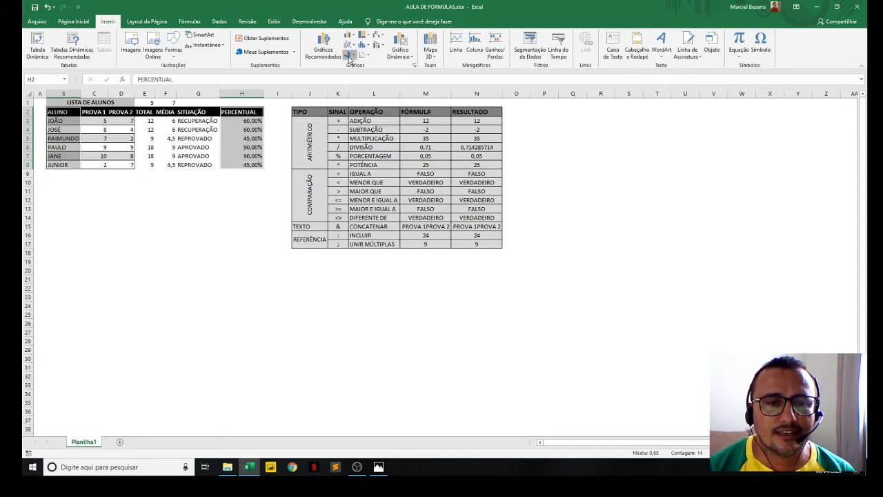
click(350, 55)
click(355, 82)
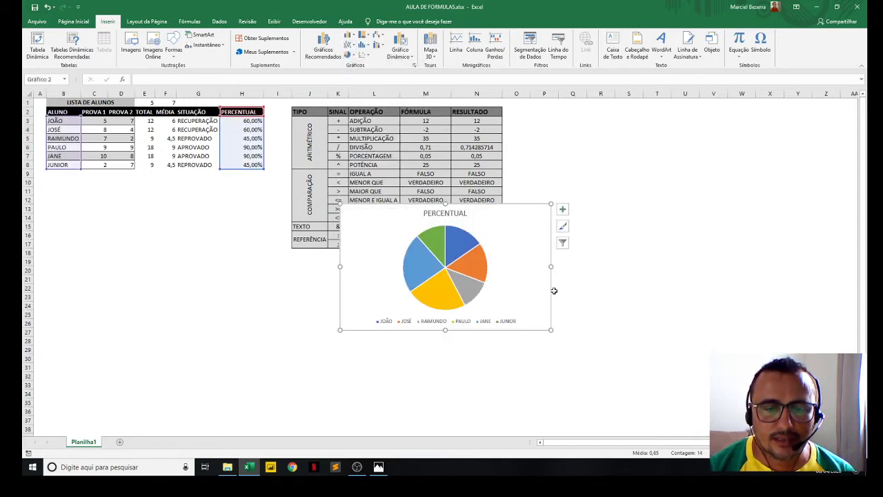
drag(552, 332, 594, 344)
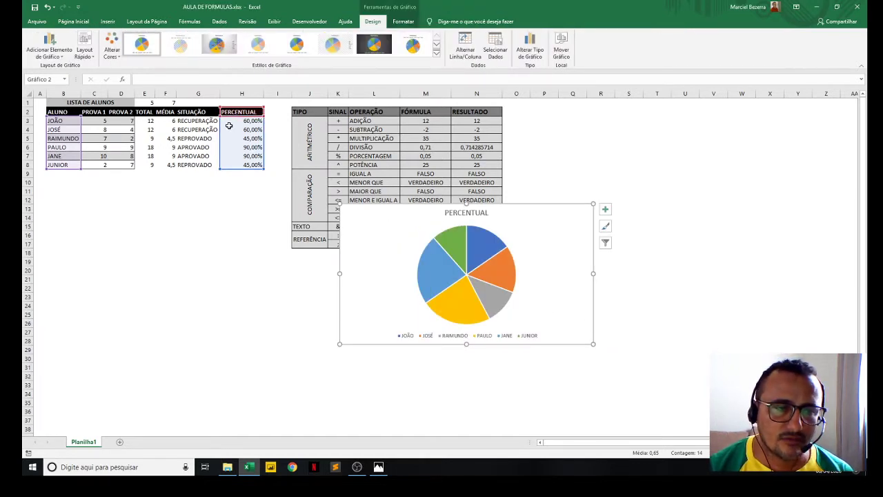
- Add data labels to the slices of the PERCENTUAL pie chart
click(450, 274)
right_click(450, 275)
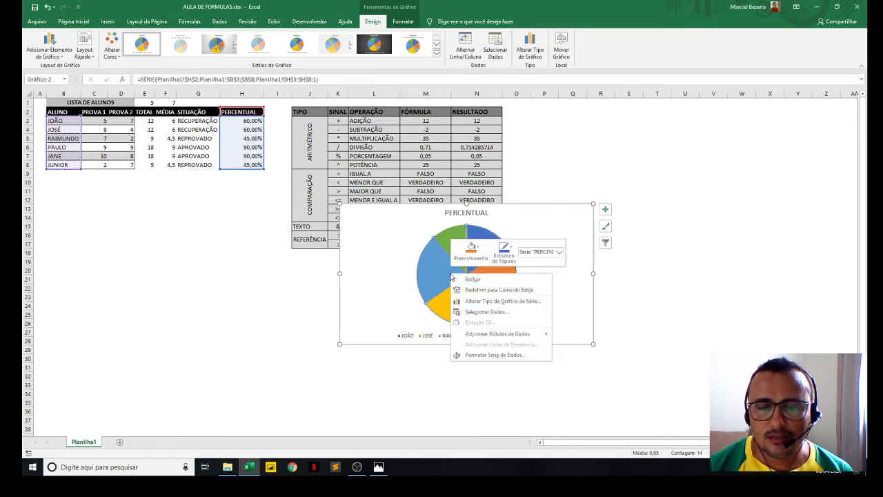
click(493, 334)
click(663, 357)
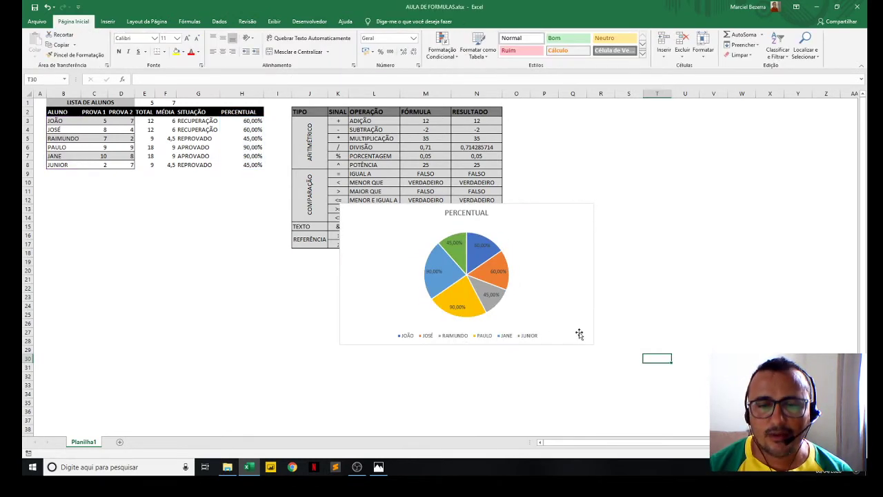
- Move the pie chart below the student table and delete it
click(563, 312)
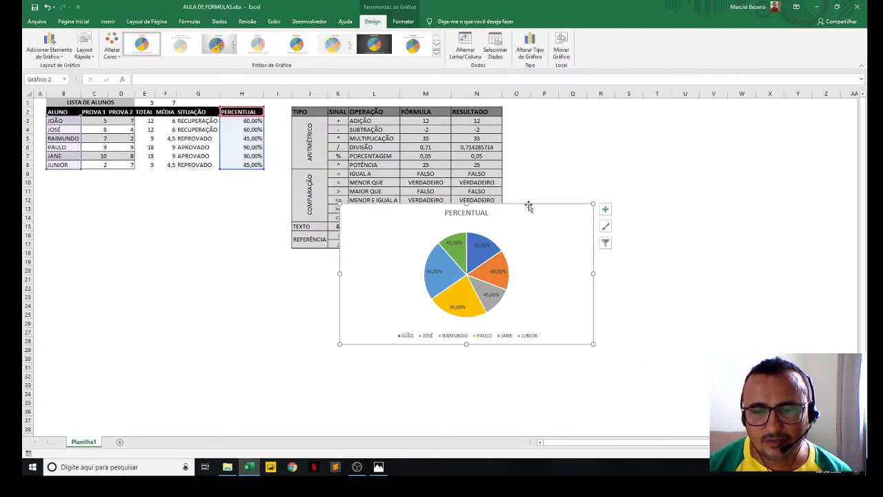
drag(527, 201, 227, 187)
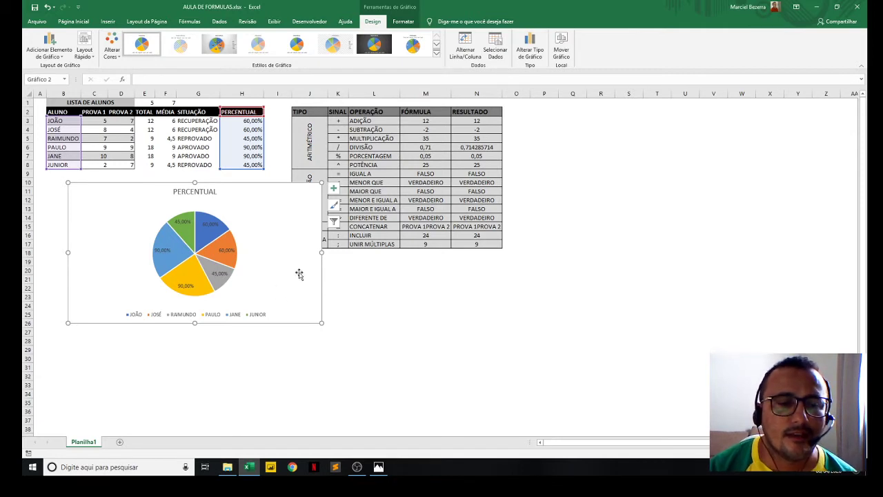
mouse_move(276, 223)
mouse_down()
mouse_move(276, 236)
mouse_move(274, 224)
mouse_up()
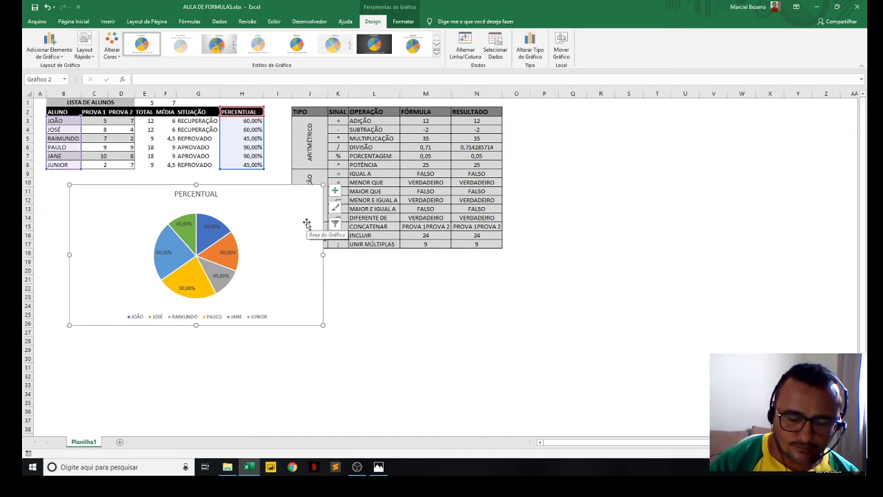
key(Delete)
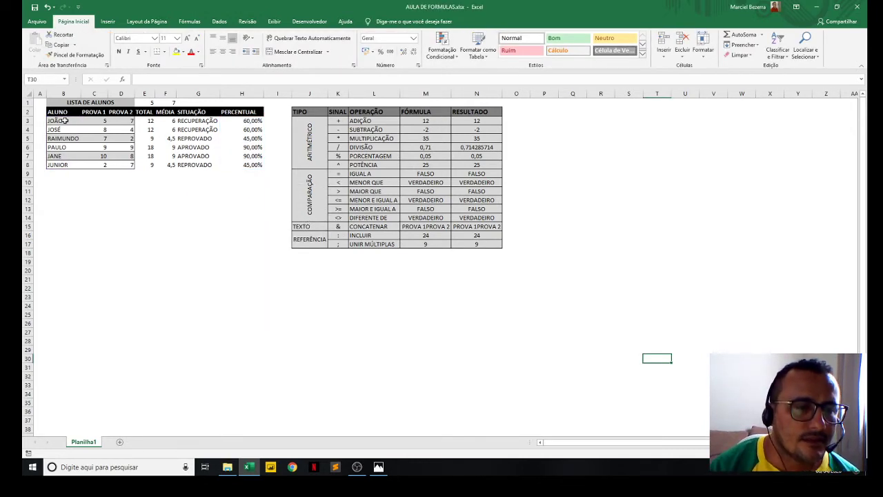
drag(63, 112, 67, 166)
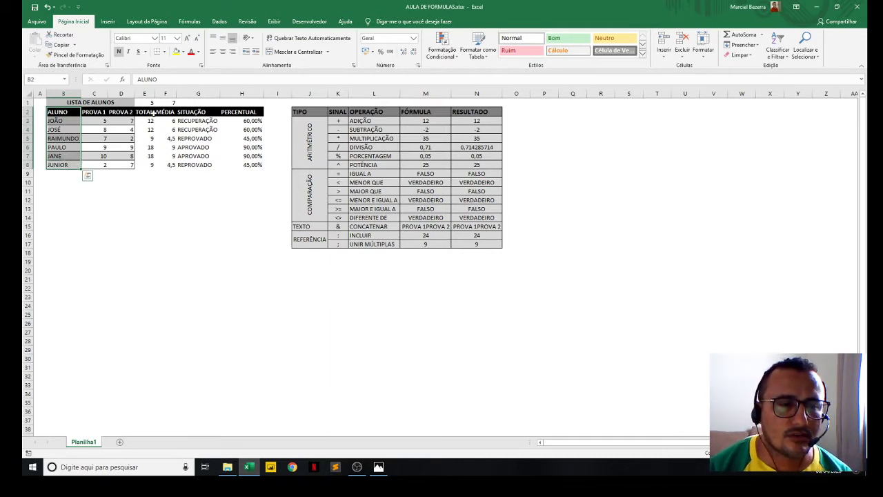
key(ctrl+q)
click(165, 112)
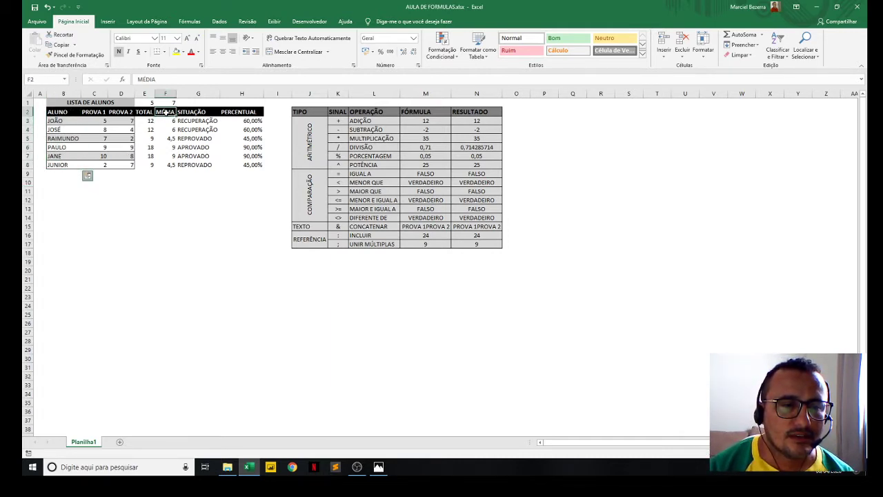
- Insert a 2D clustered column chart from the ALUNO and MÉDIA columns, rows 2 to 8
drag(69, 112, 71, 165)
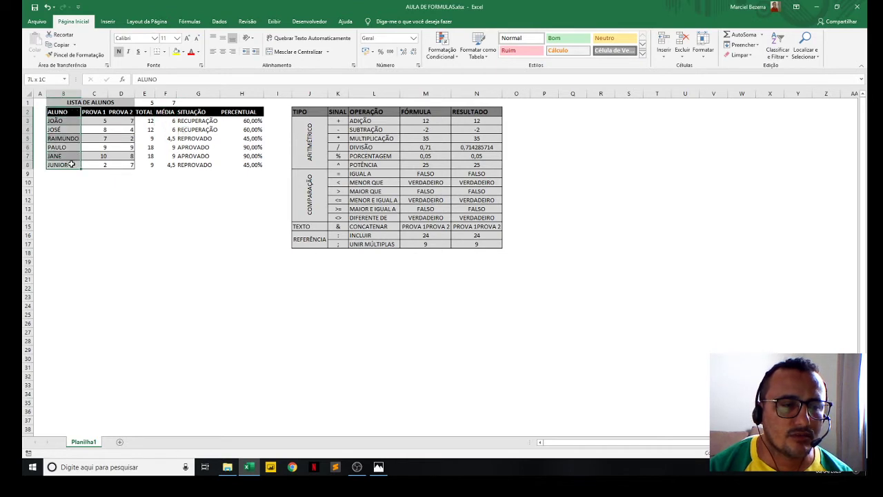
ctrl+drag(165, 113, 167, 162)
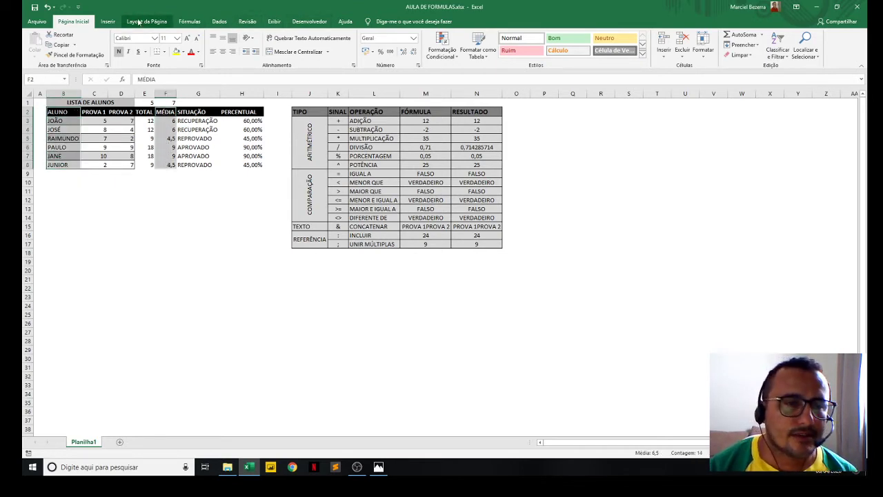
click(107, 21)
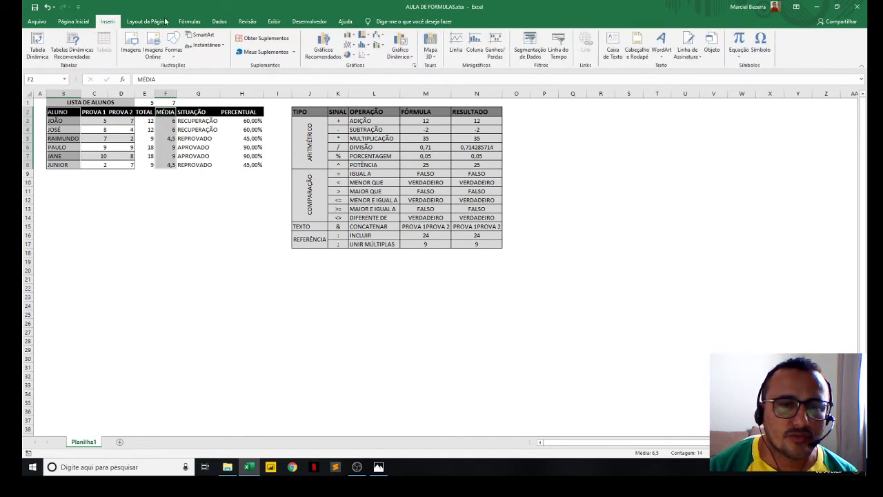
click(351, 36)
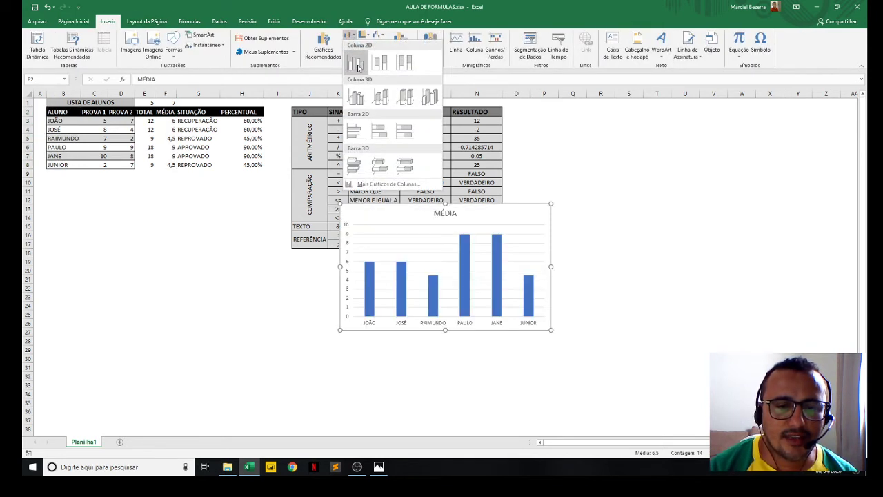
click(355, 64)
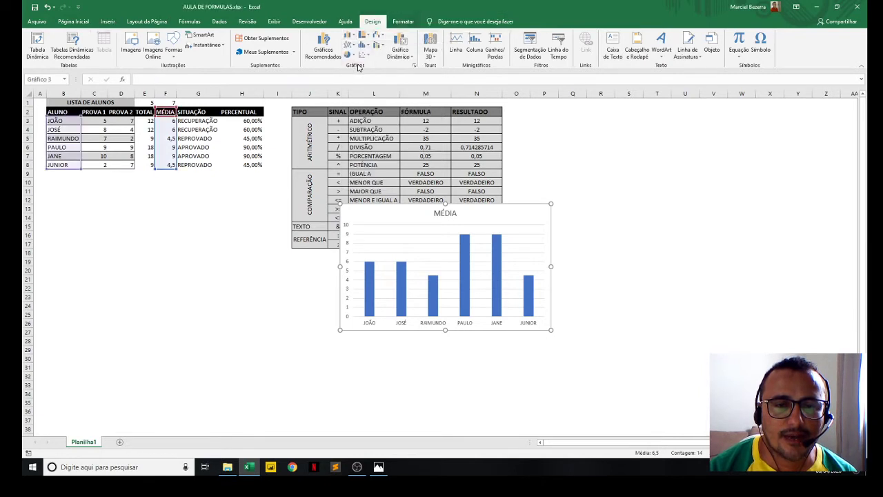
- Add data labels to the MÉDIA columns and apply the dark grey chart style with wide blue columns
click(399, 297)
right_click(399, 295)
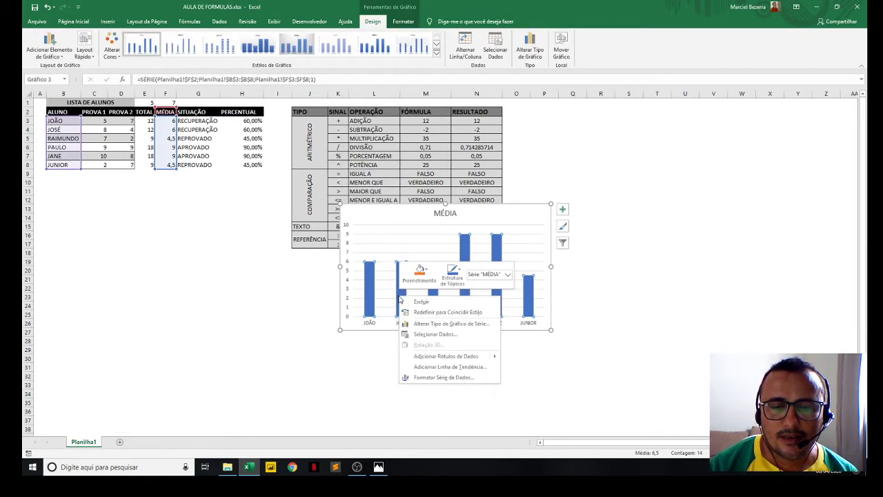
click(448, 356)
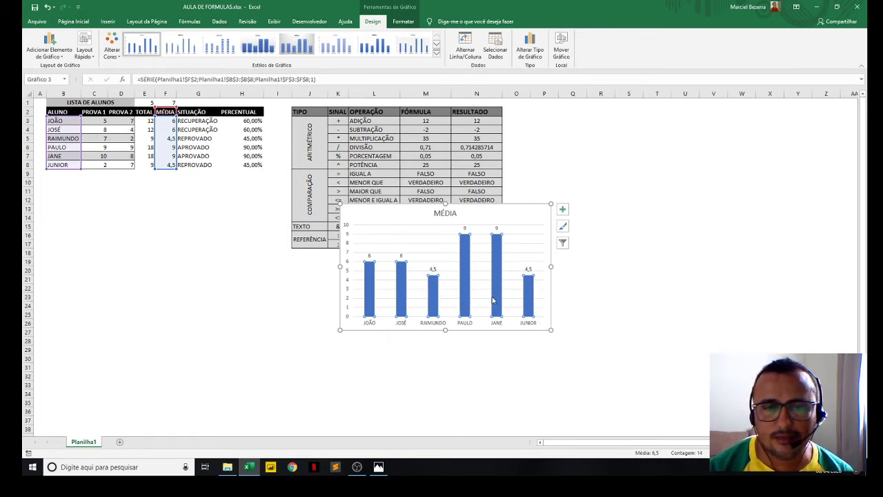
click(436, 53)
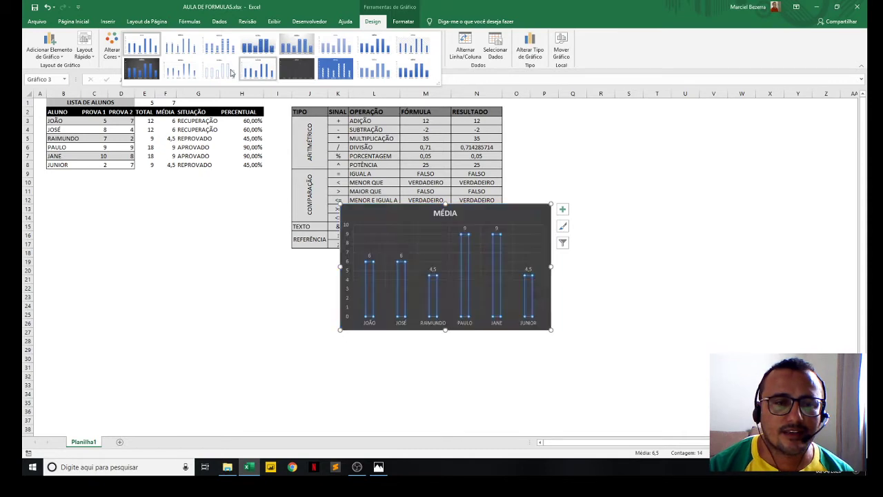
click(143, 70)
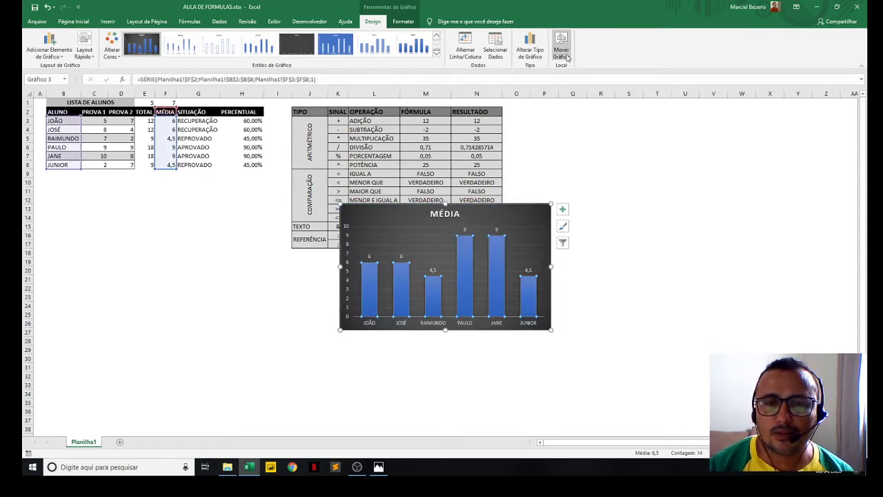
- Change the MÉDIA chart's type to a line chart (Linhas)
click(532, 53)
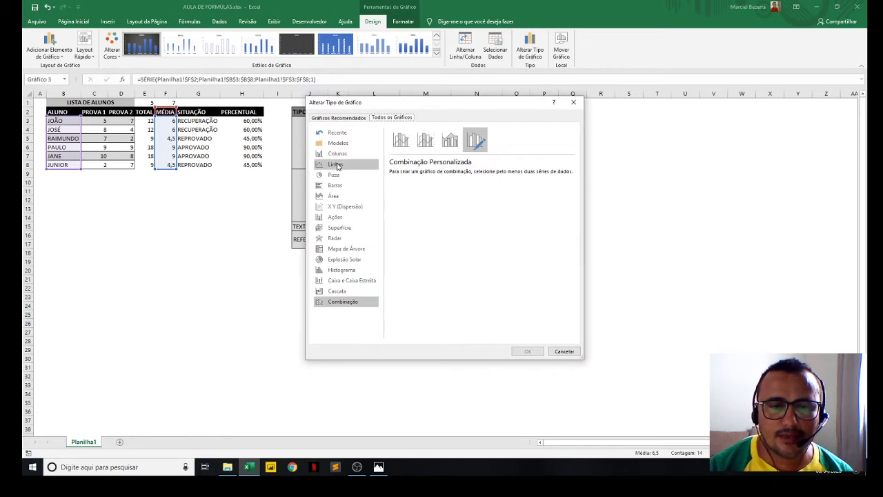
click(338, 165)
click(528, 351)
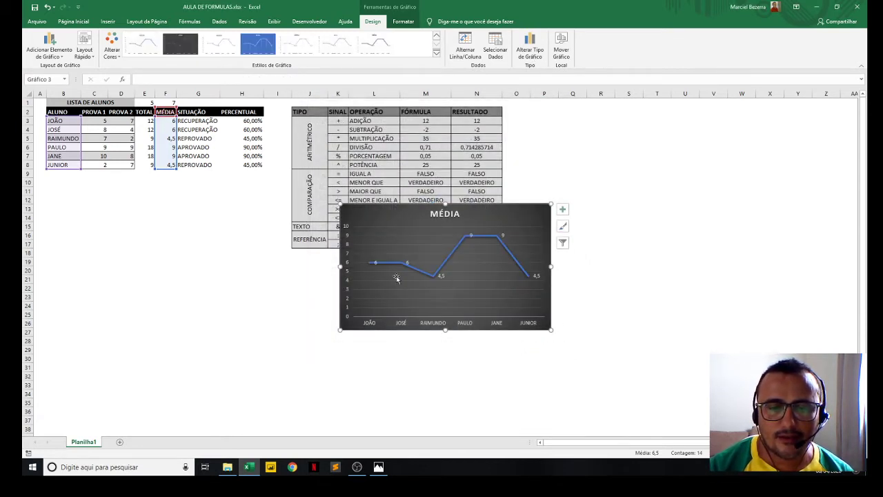
- Move the MÉDIA line chart just below the student table and enlarge it
mouse_move(479, 207)
mouse_down()
mouse_move(390, 124)
mouse_move(397, 153)
mouse_move(312, 183)
mouse_up()
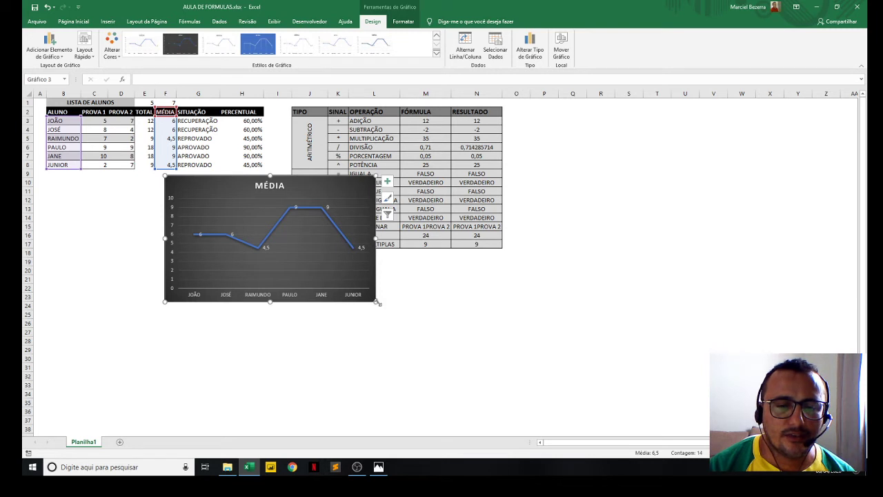
drag(377, 301, 440, 332)
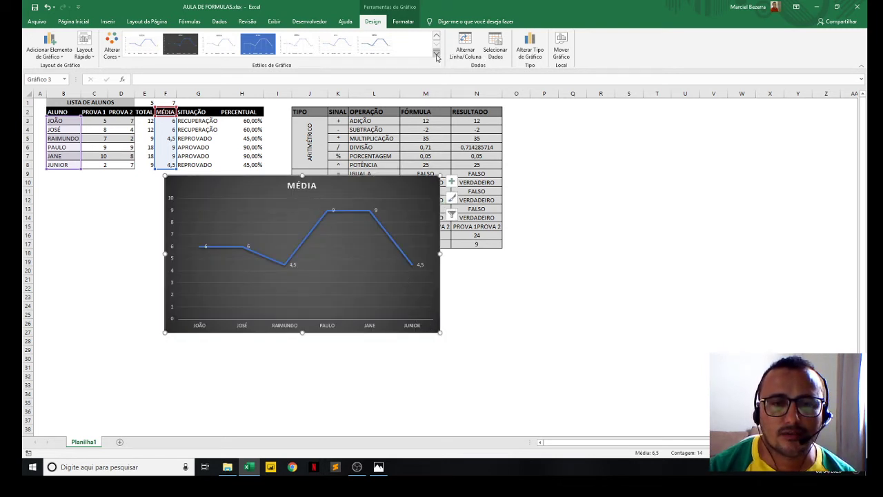
- Apply a dark grey style to the MÉDIA line chart and change its type to Linhas com Marcadores
click(436, 53)
click(372, 46)
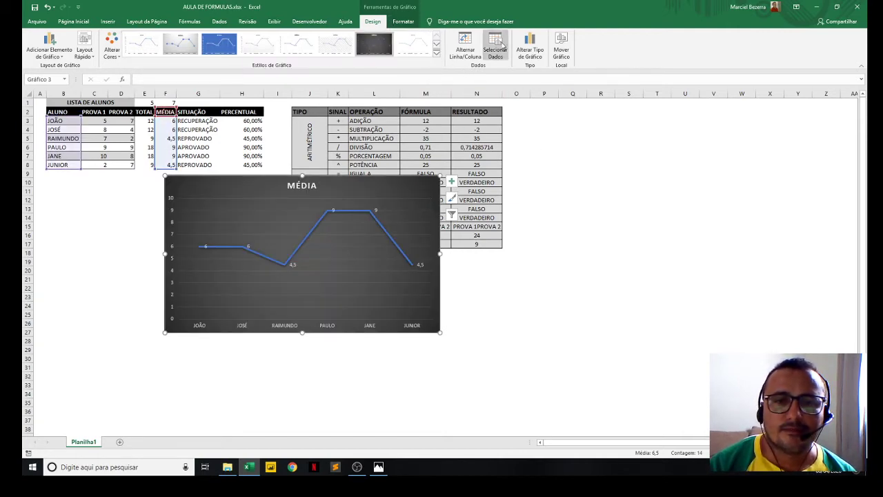
click(530, 52)
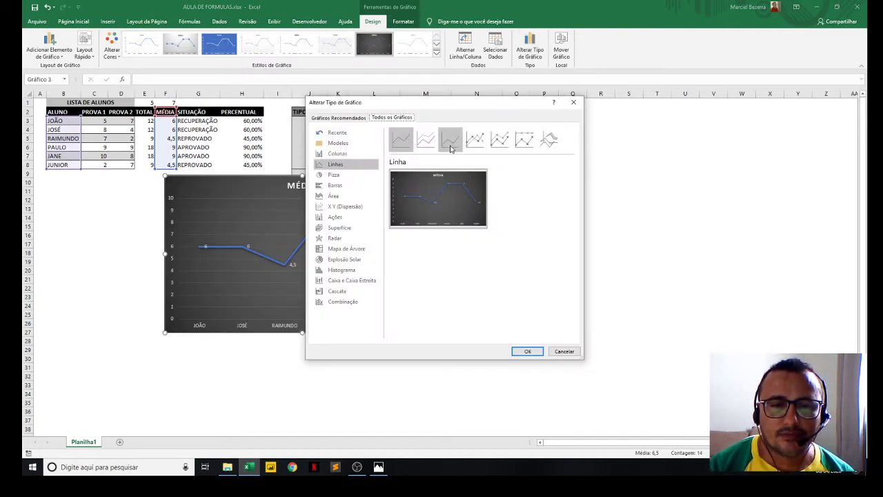
click(475, 141)
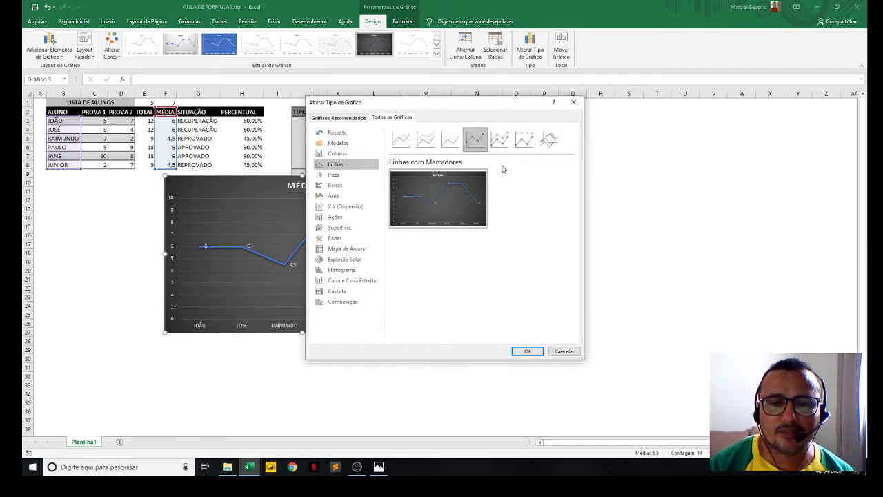
click(527, 351)
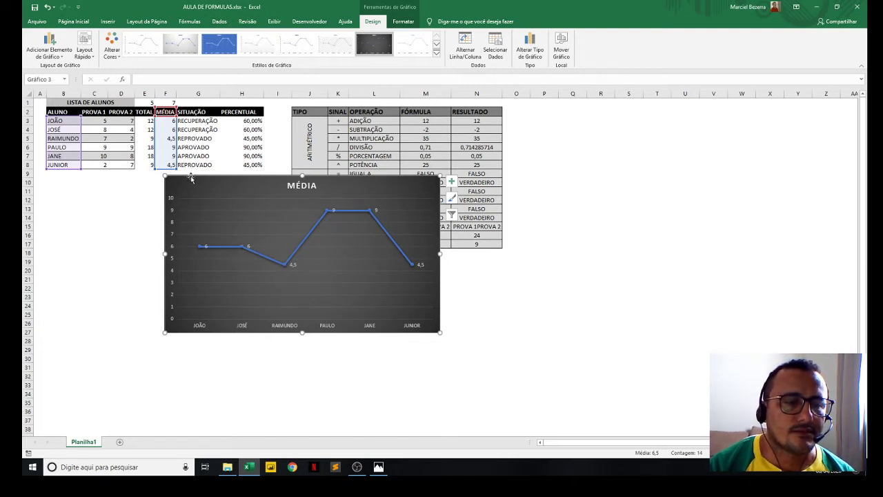
- Shift the MÉDIA chart slightly down and delete it
drag(204, 181, 203, 191)
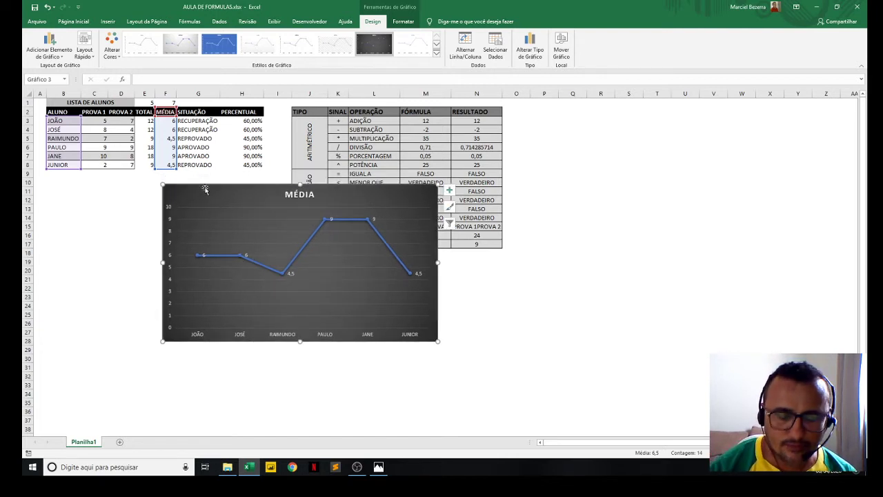
key(Delete)
click(117, 207)
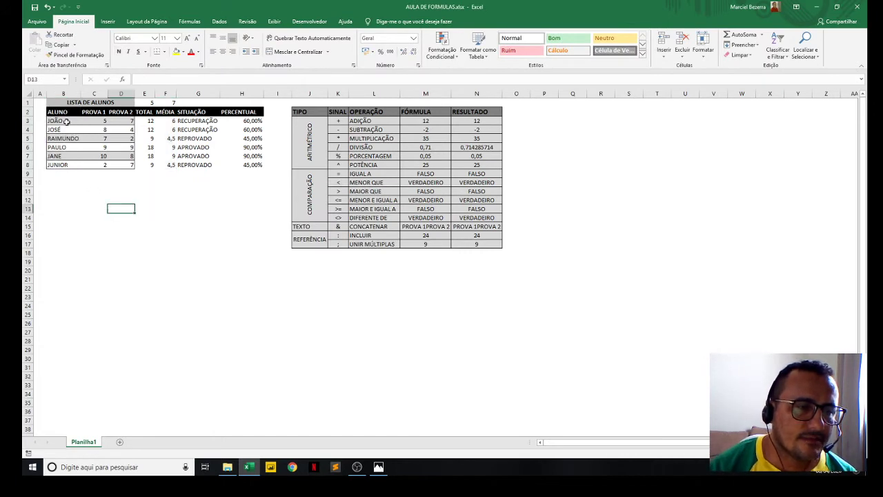
- Insert a 2D clustered column chart from the entire columns B (ALUNO) and E (TOTAL)
drag(64, 113, 63, 164)
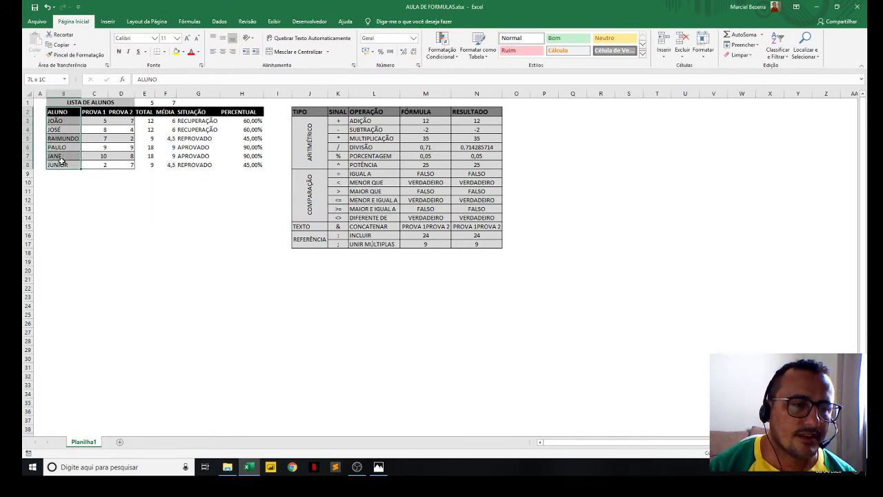
click(70, 93)
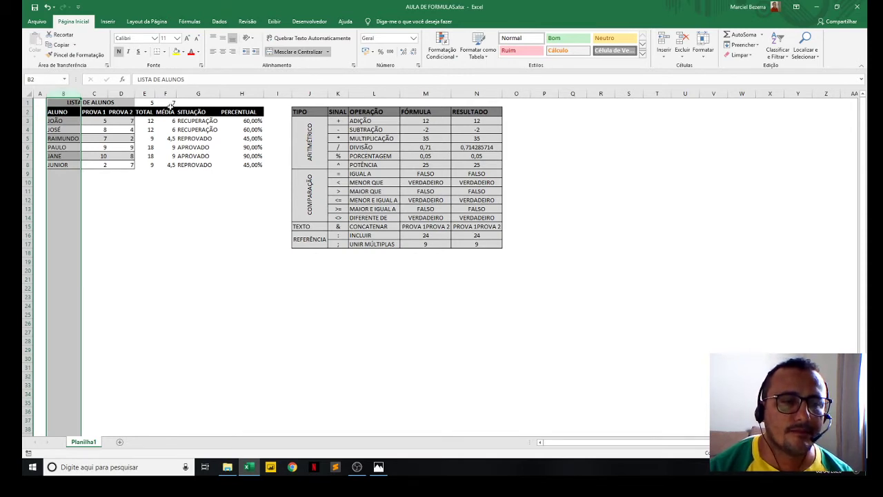
ctrl+click(144, 93)
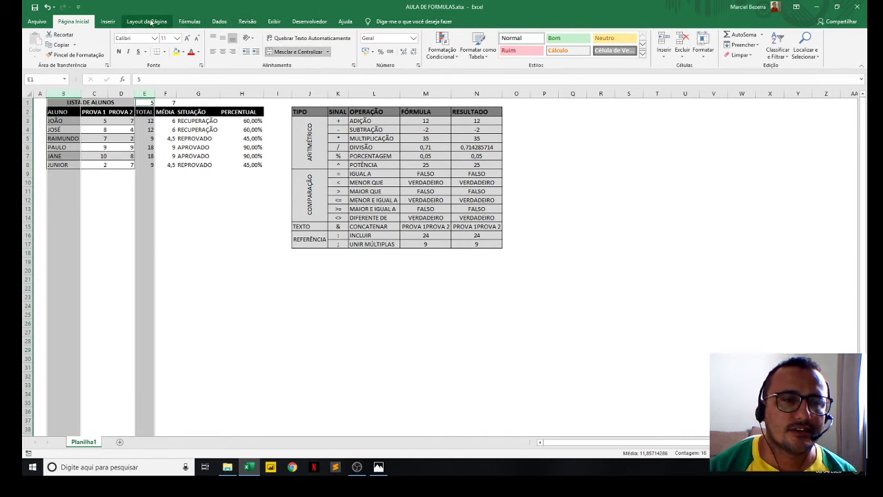
click(108, 22)
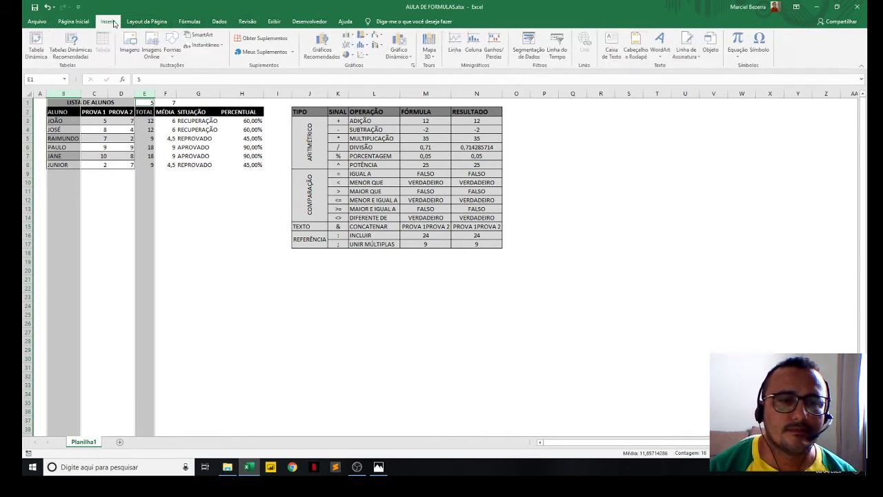
click(350, 35)
click(356, 63)
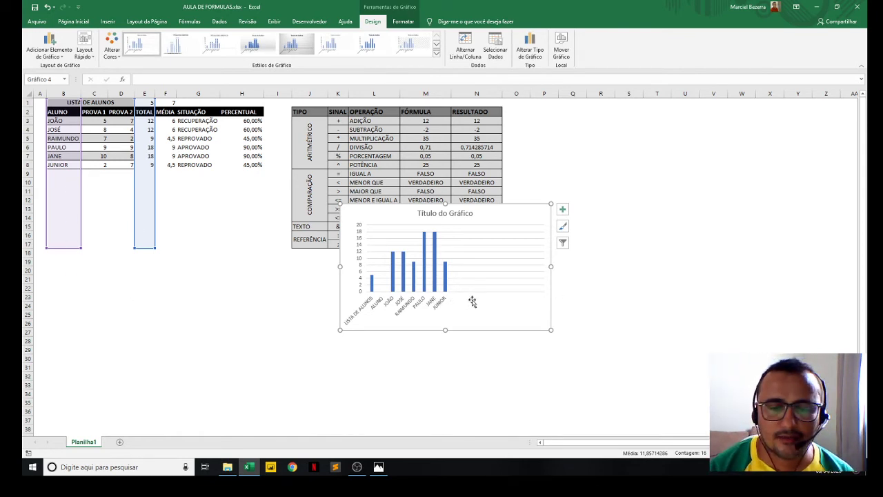
- Add a new student's name in row 9 with a PROVA 1 grade of 10 and a PROVA 2 grade of 9
click(60, 177)
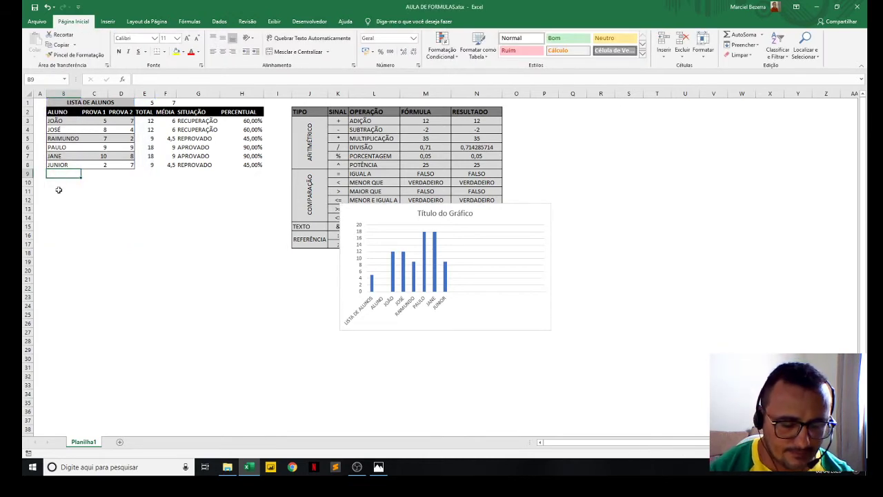
text(MARCIEL)
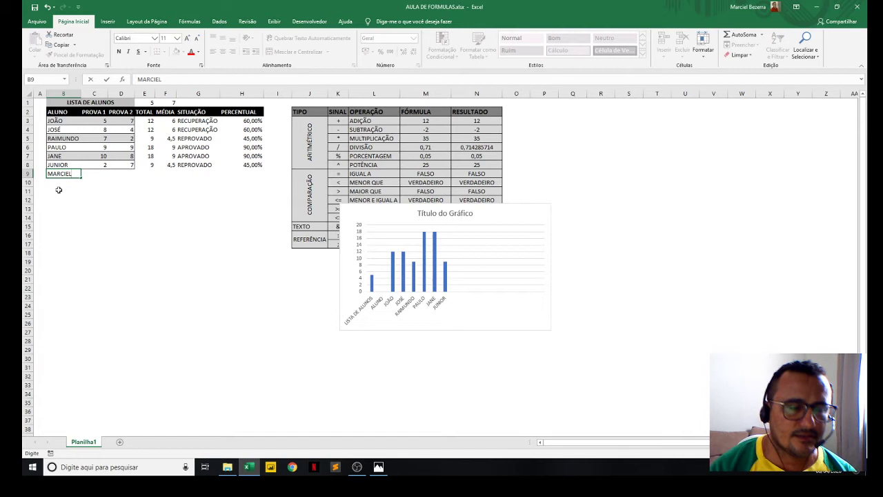
key(Tab)
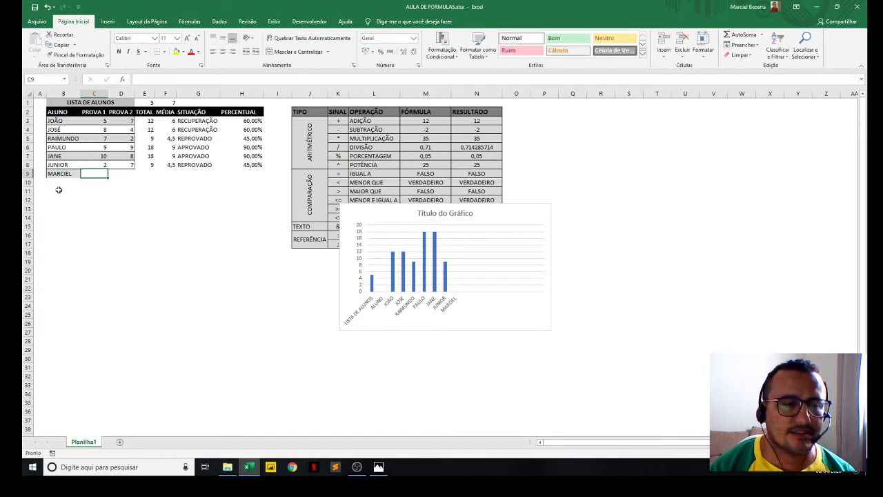
text(12)
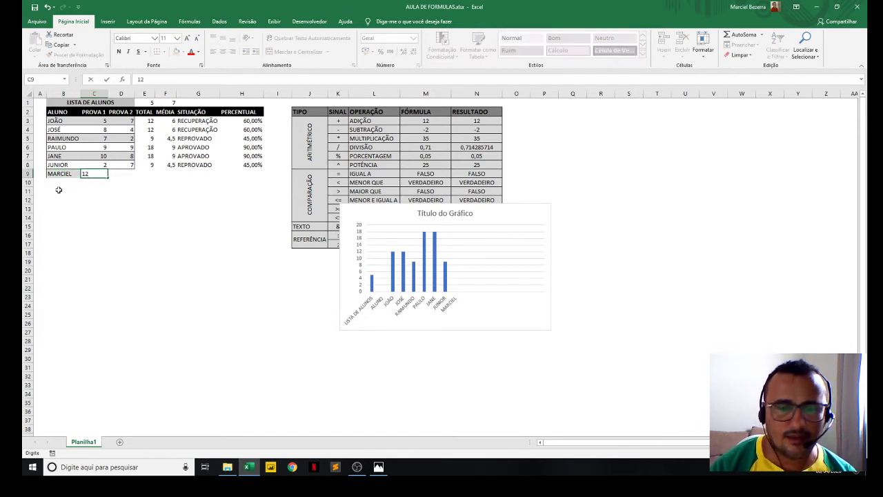
key(Tab)
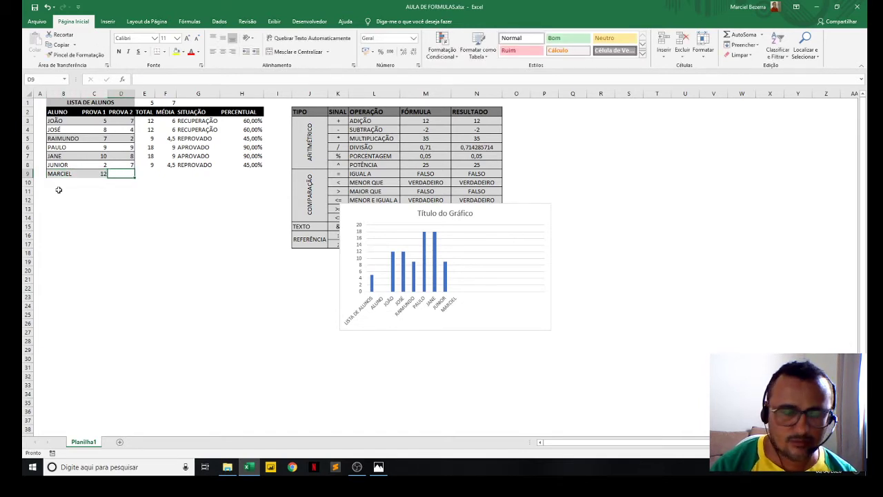
key(Left)
text(10)
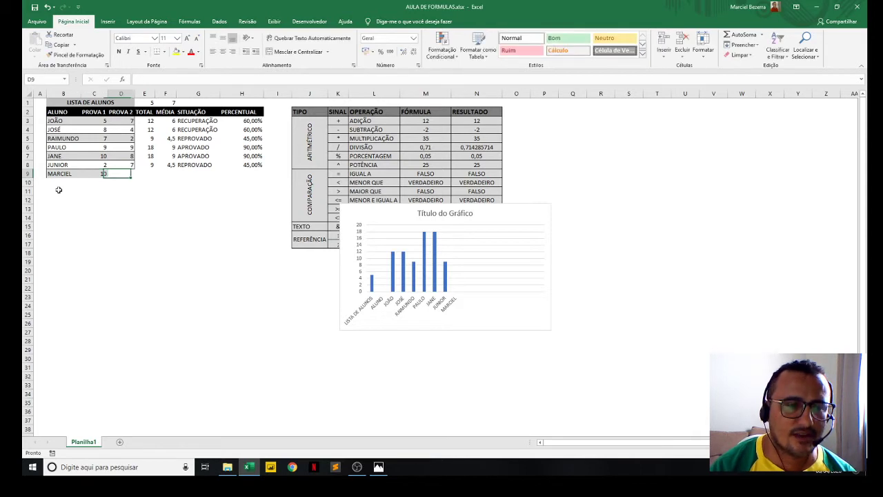
key(Tab)
text(9)
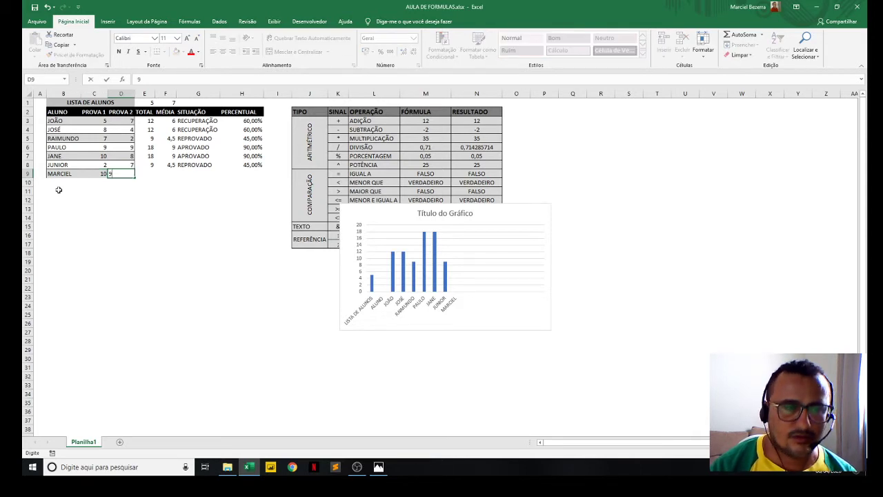
key(Tab)
key(Tab)
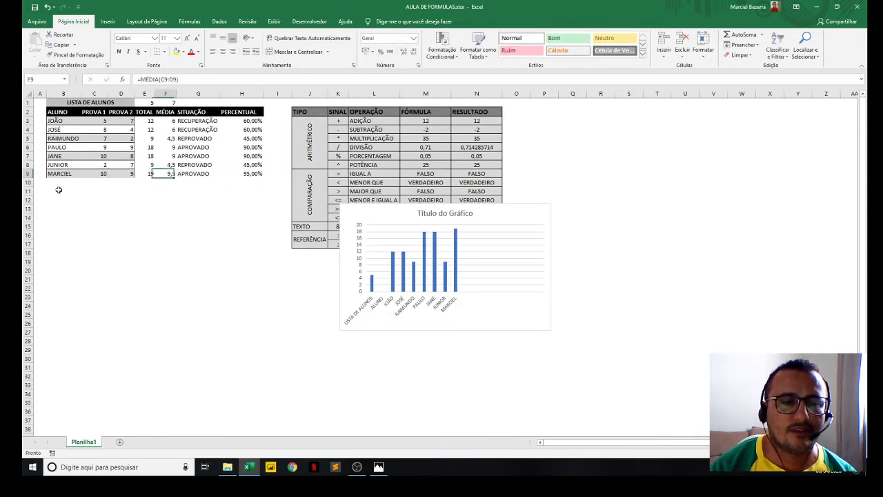
- Add data labels to the columns of the TOTAL chart
click(487, 215)
right_click(488, 212)
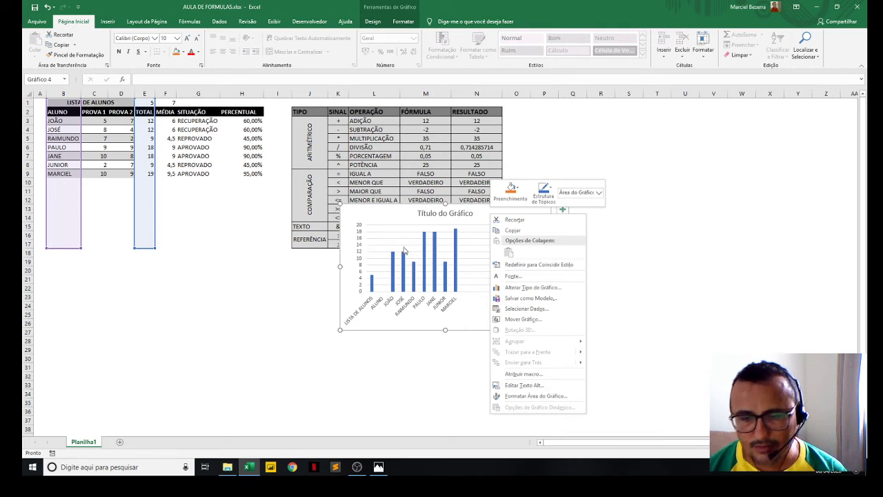
click(380, 212)
right_click(400, 267)
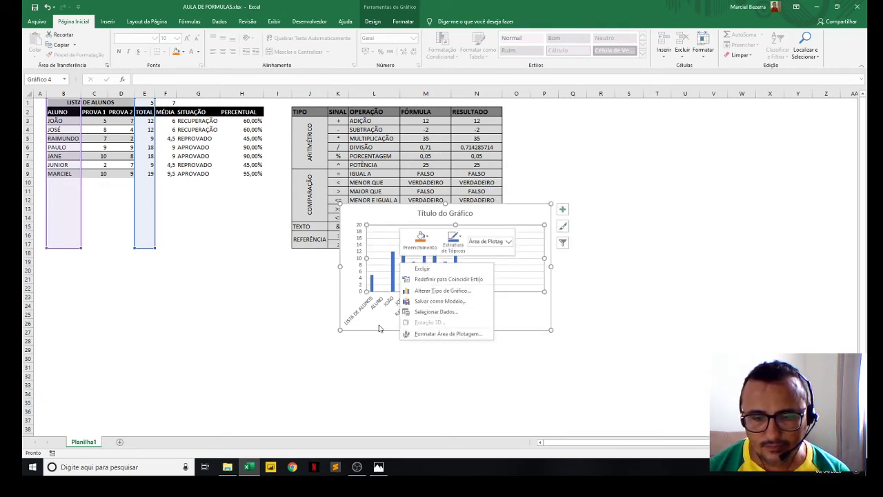
click(379, 328)
right_click(396, 281)
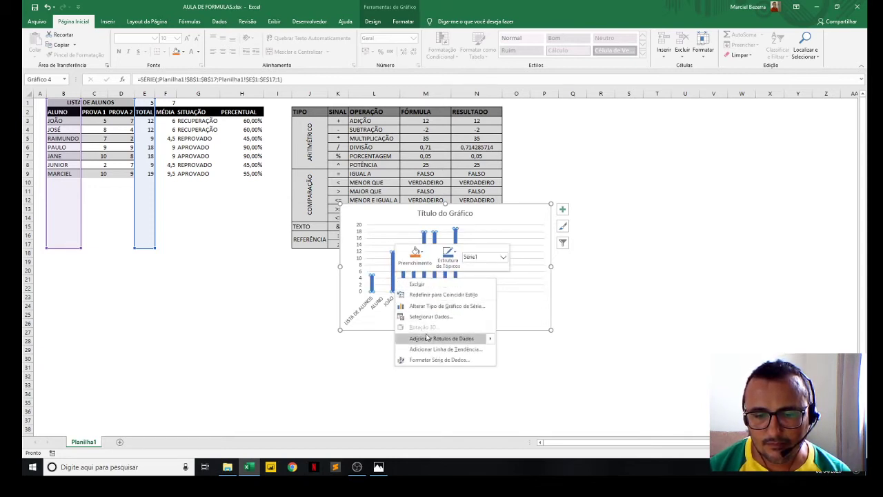
click(426, 336)
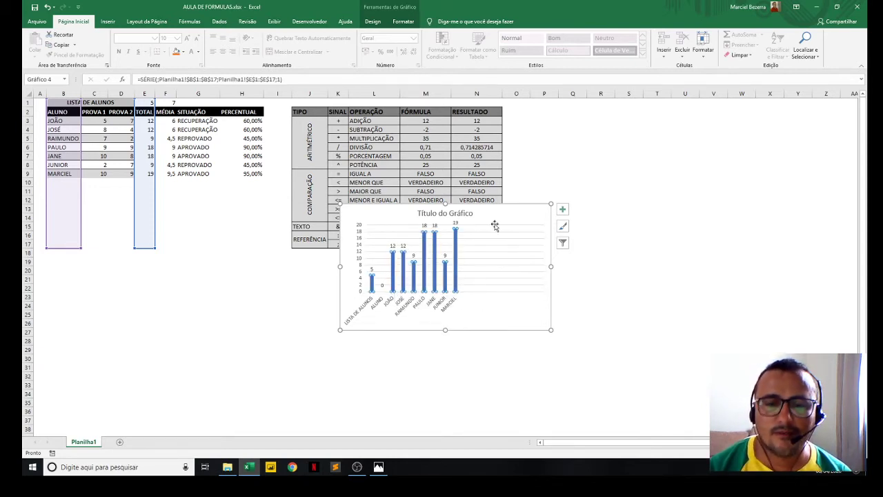
- Place the chart beside the RESULTADO column and change it to the Coluna Agrupada variant with a different colour per column
drag(511, 201, 668, 110)
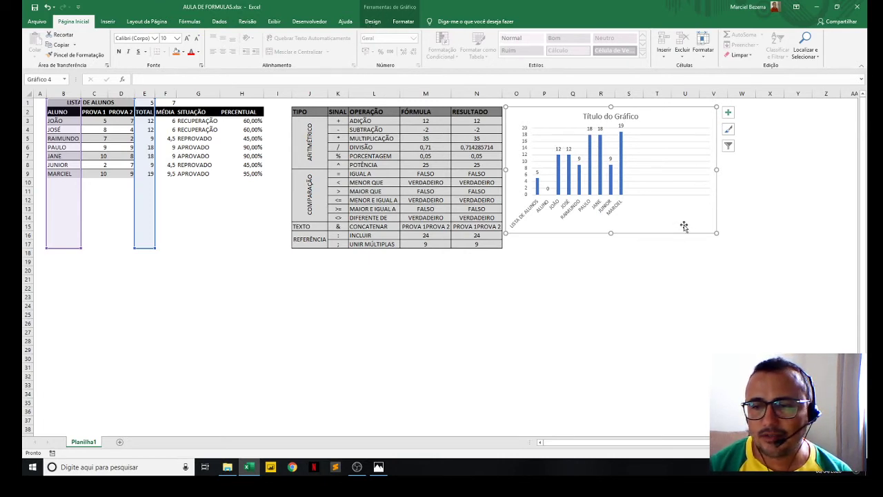
click(372, 21)
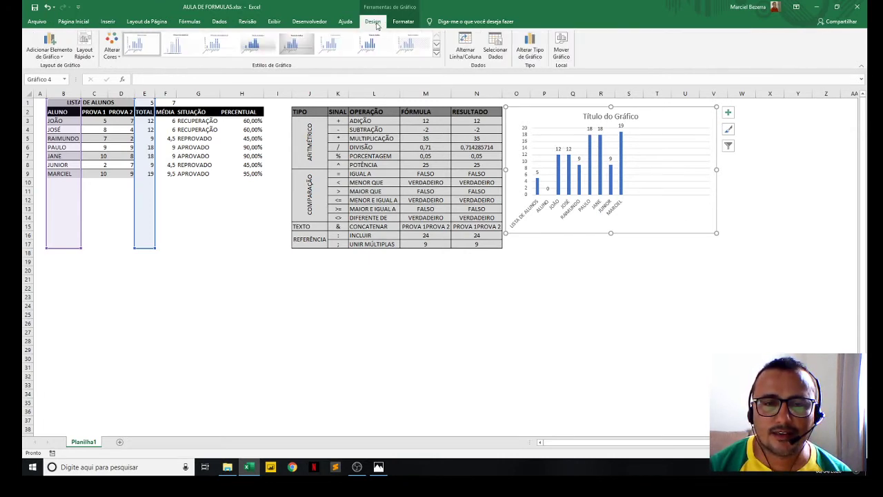
click(530, 49)
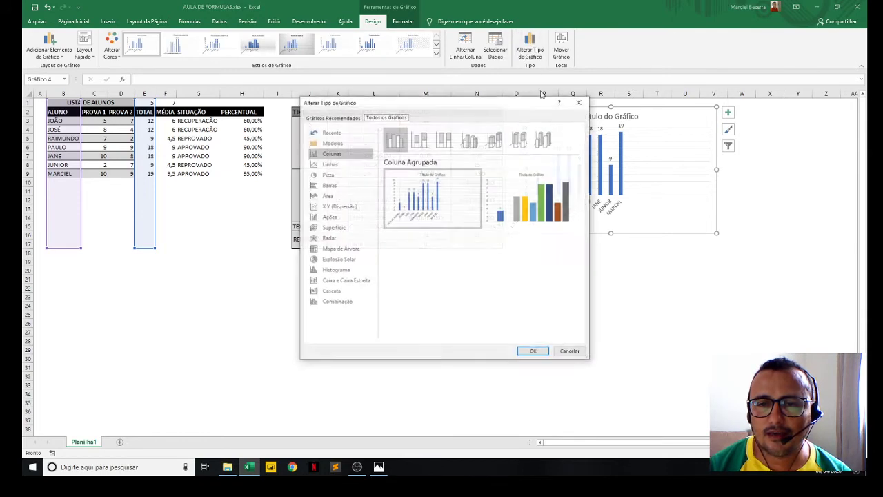
click(532, 351)
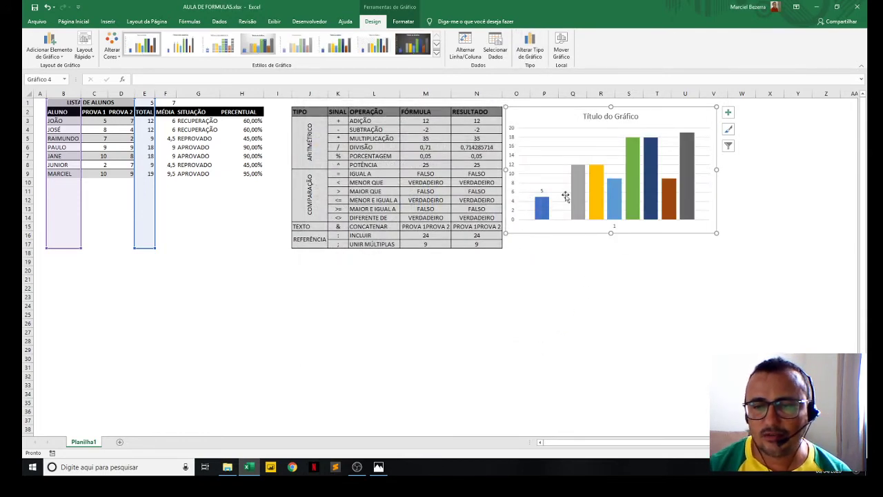
click(583, 212)
right_click(557, 223)
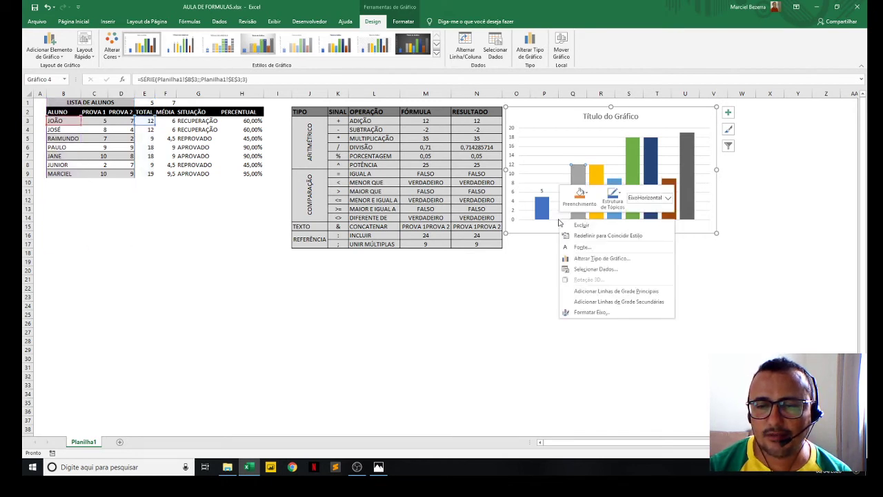
key(Escape)
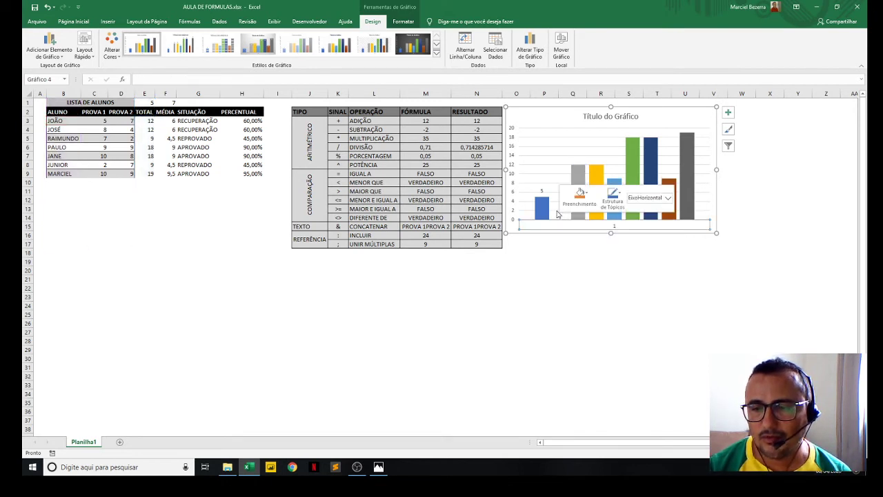
right_click(565, 172)
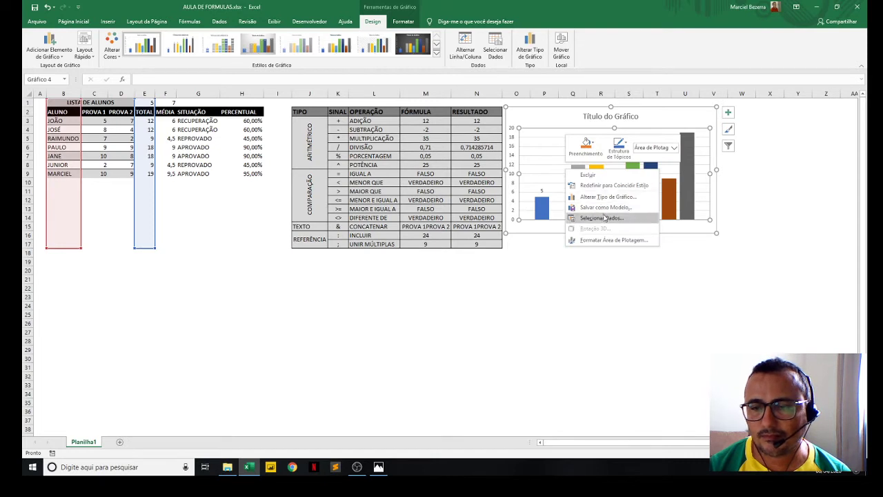
click(707, 185)
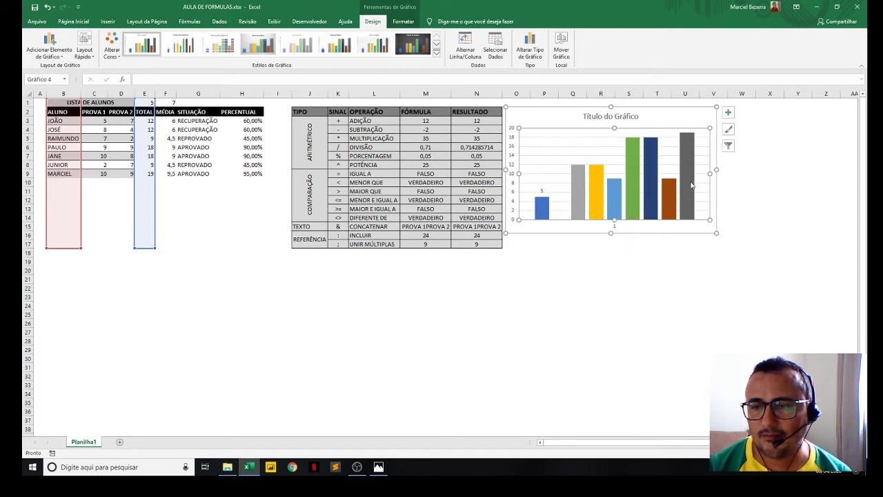
right_click(689, 187)
key(Escape)
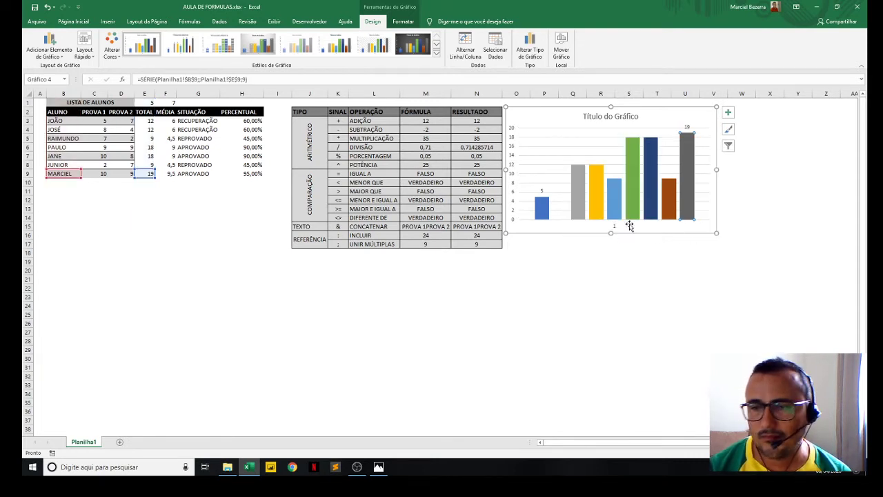
right_click(654, 199)
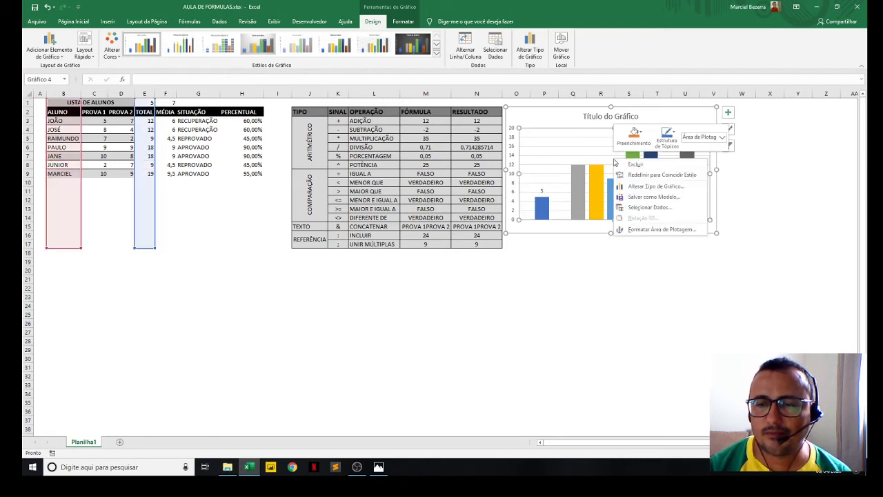
click(554, 110)
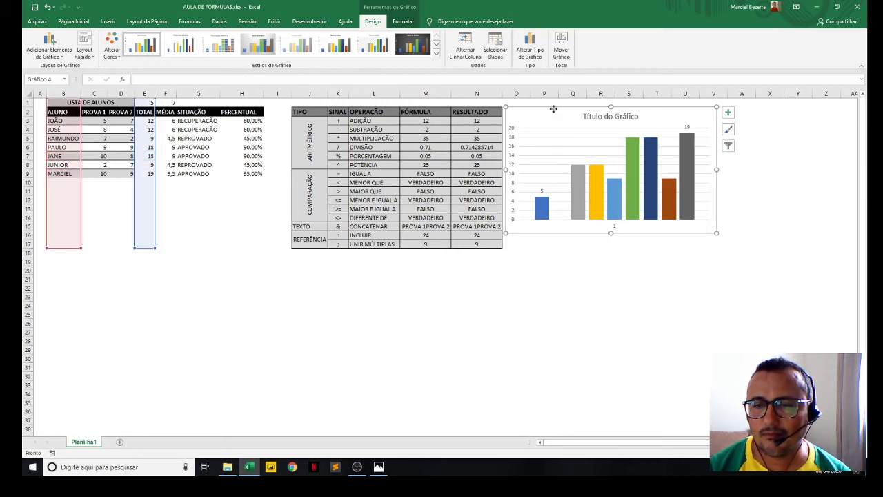
right_click(553, 111)
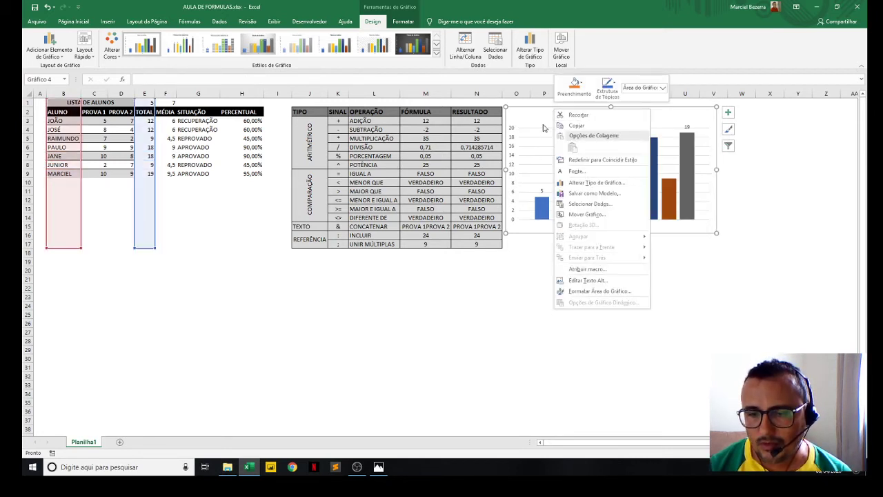
right_click(541, 126)
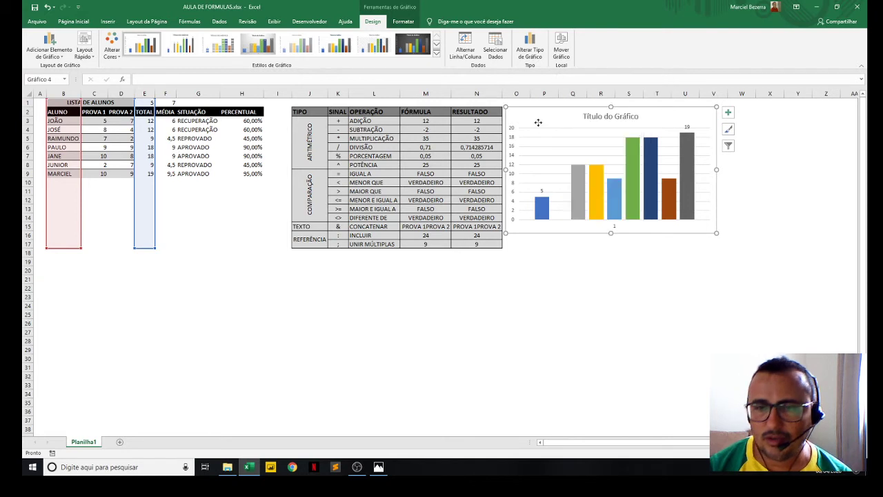
click(526, 230)
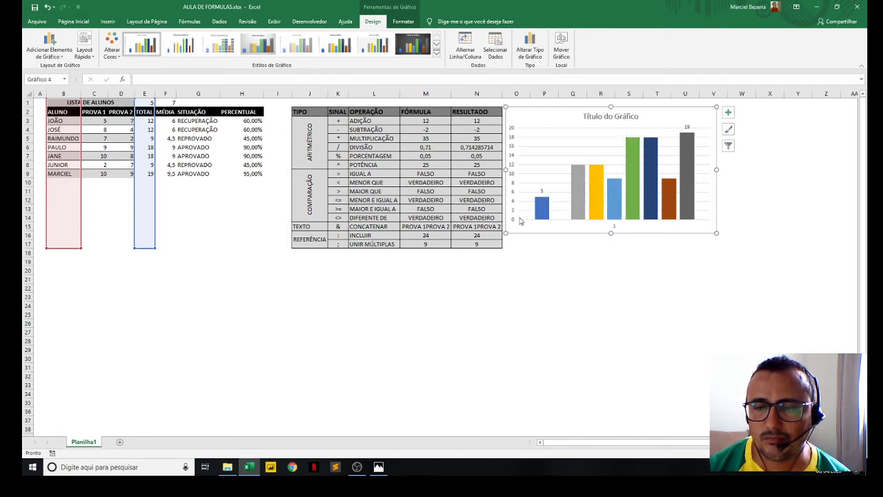
right_click(521, 220)
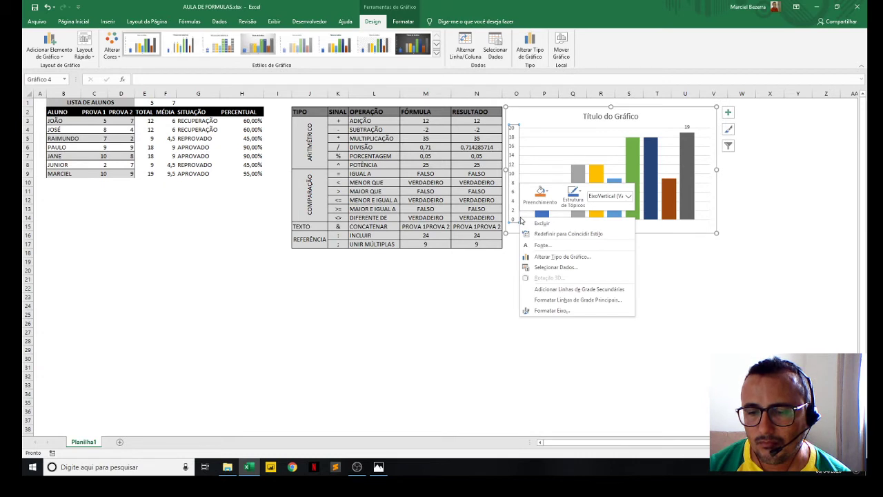
- Set the data label of the dark grey column for row 9 to the Centro position
right_click(686, 206)
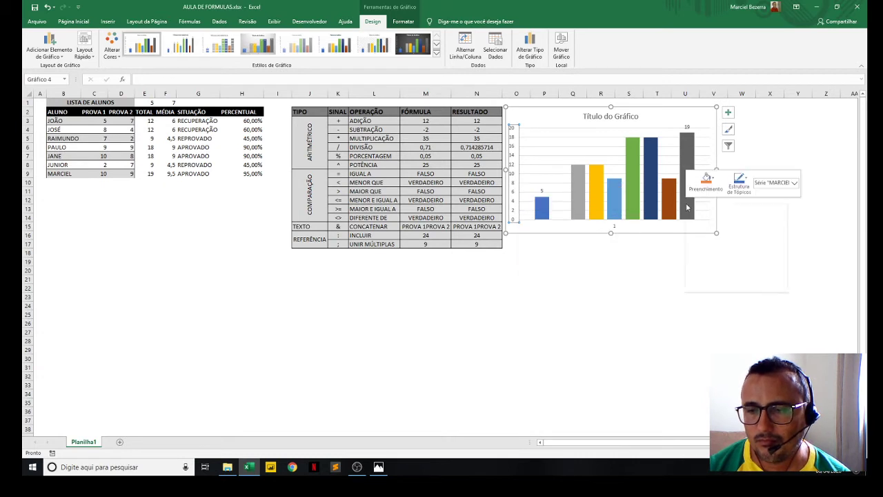
click(730, 118)
click(731, 118)
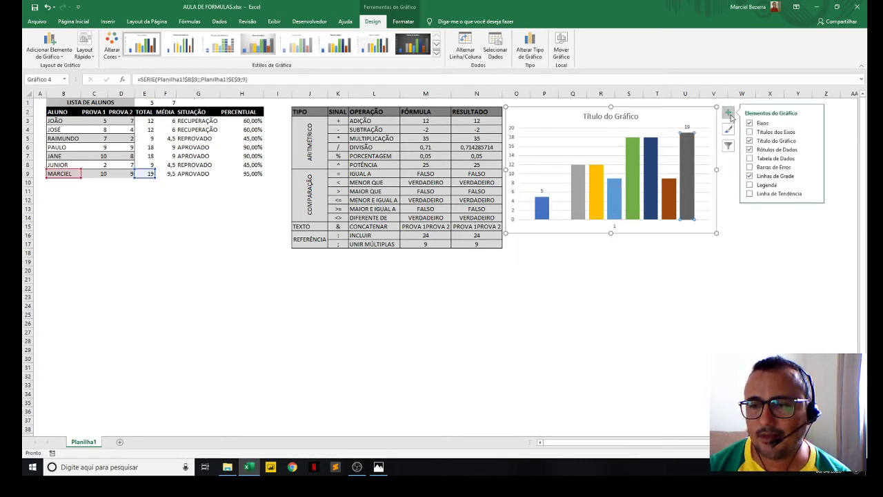
click(750, 151)
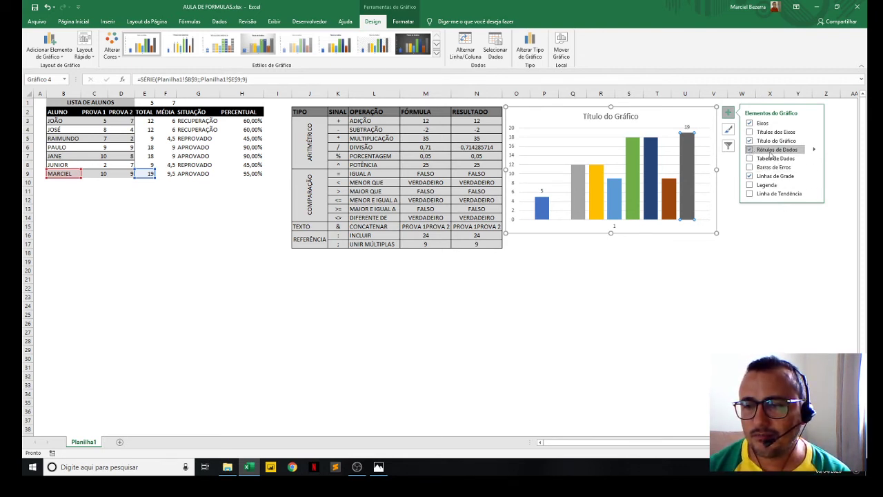
mouse_move(814, 150)
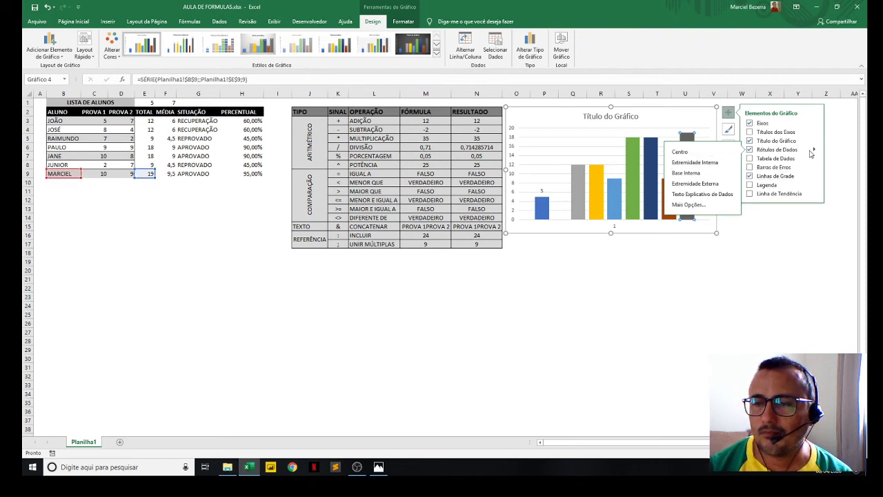
click(652, 173)
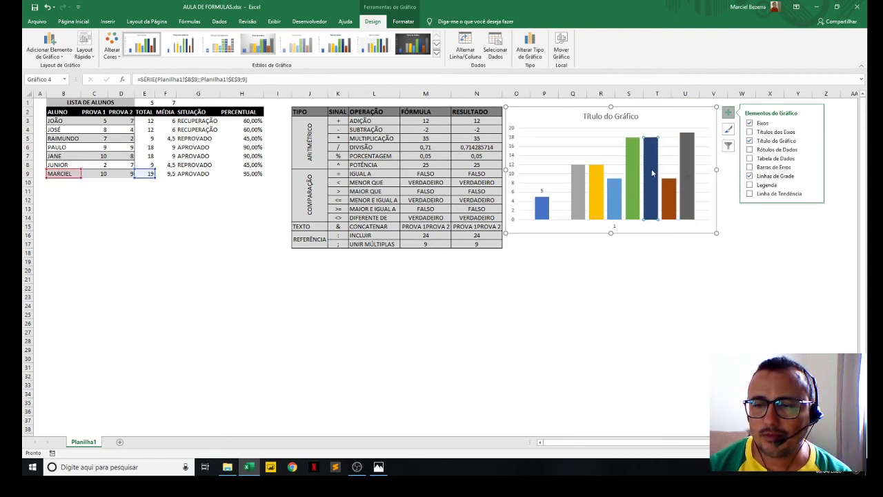
- Add data labels individually to the light grey and yellow columns for rows 3 and 4
click(538, 208)
click(583, 206)
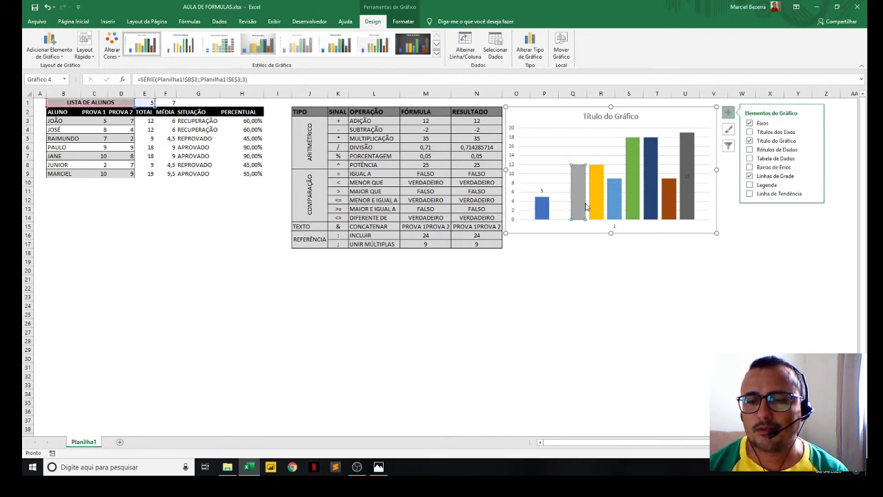
click(597, 207)
click(574, 204)
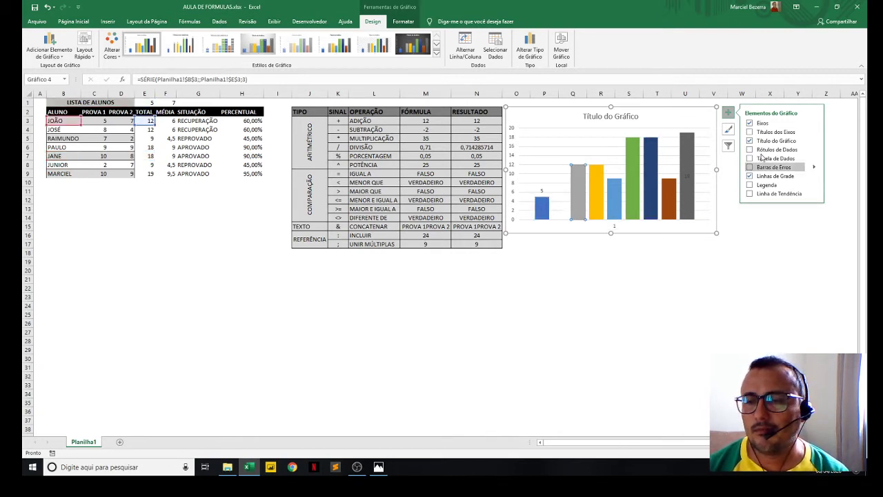
click(750, 149)
click(592, 197)
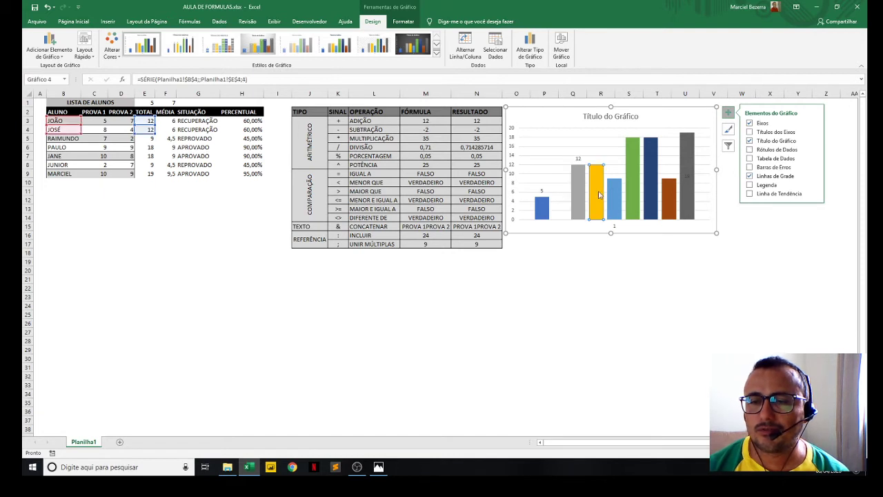
click(750, 149)
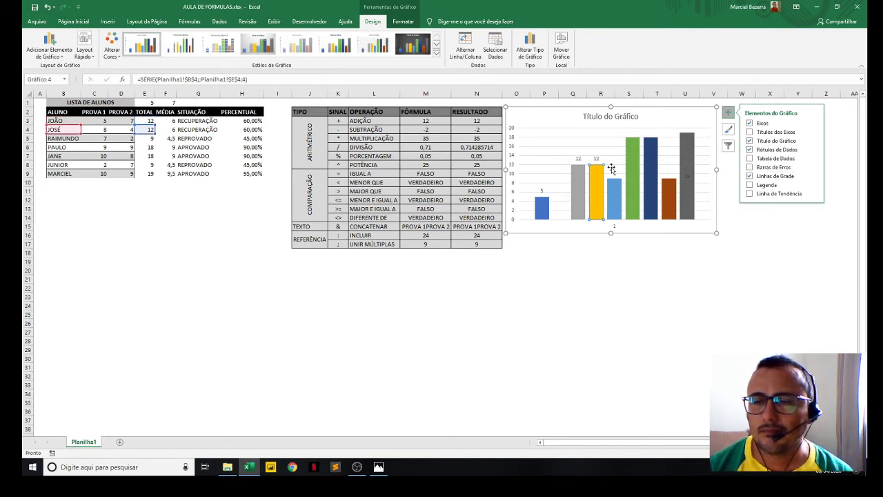
- Turn on data labels for the whole chart and remove them again
right_click(560, 166)
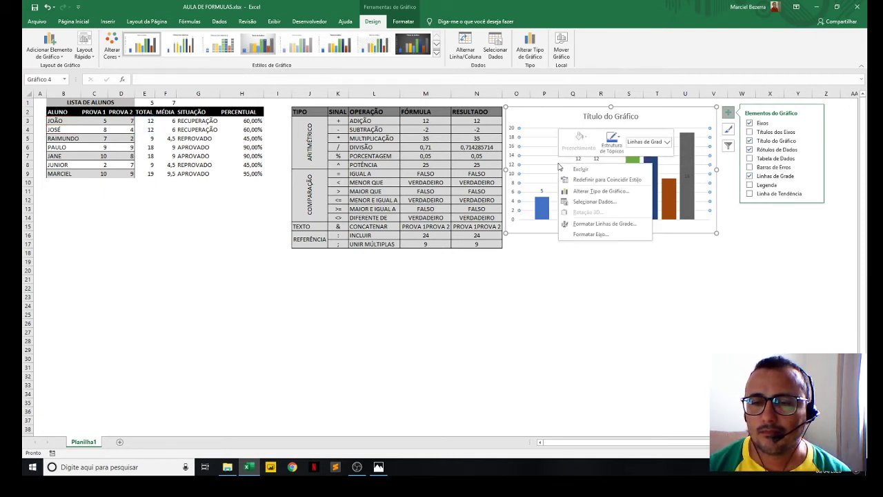
click(751, 155)
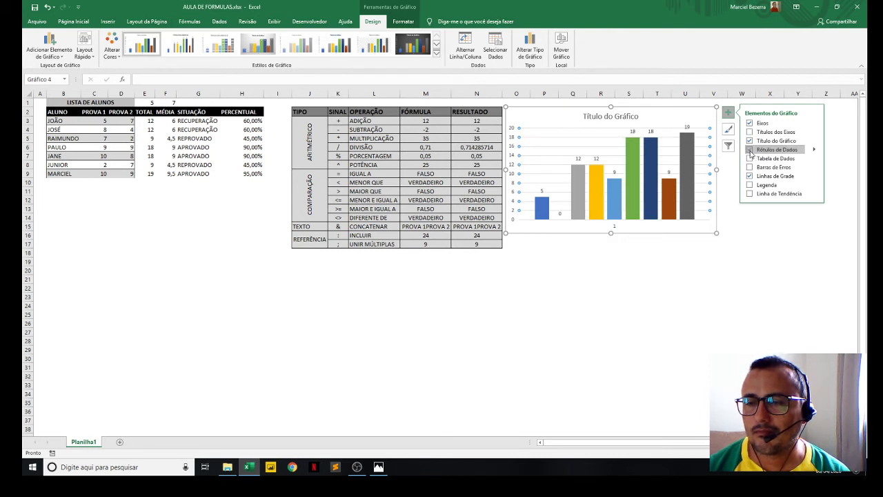
right_click(546, 155)
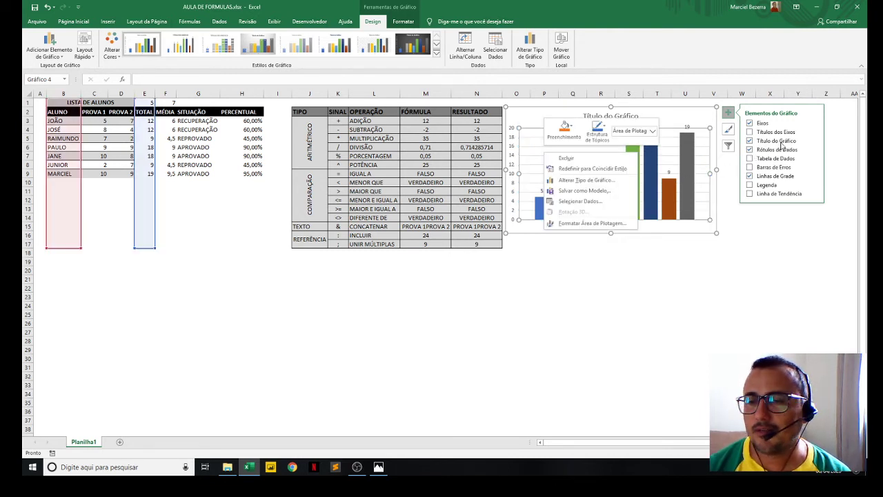
click(750, 150)
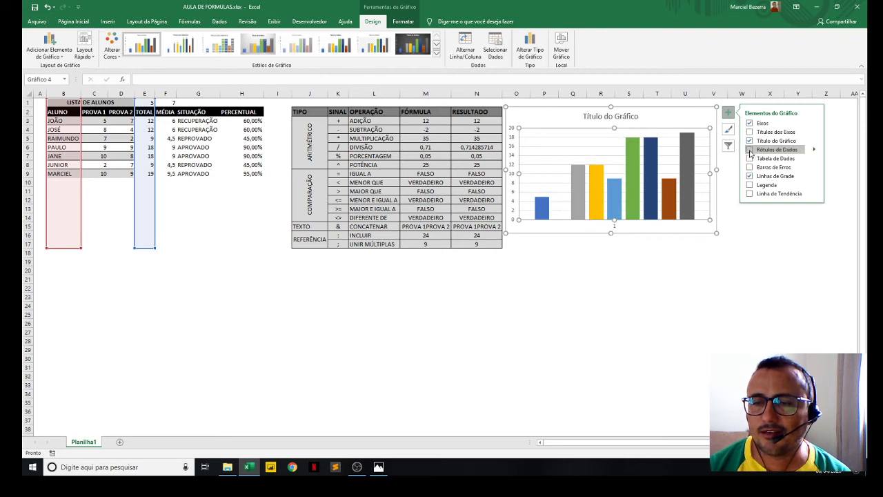
- Show data labels on all columns of the chart and deselect the chart
right_click(547, 151)
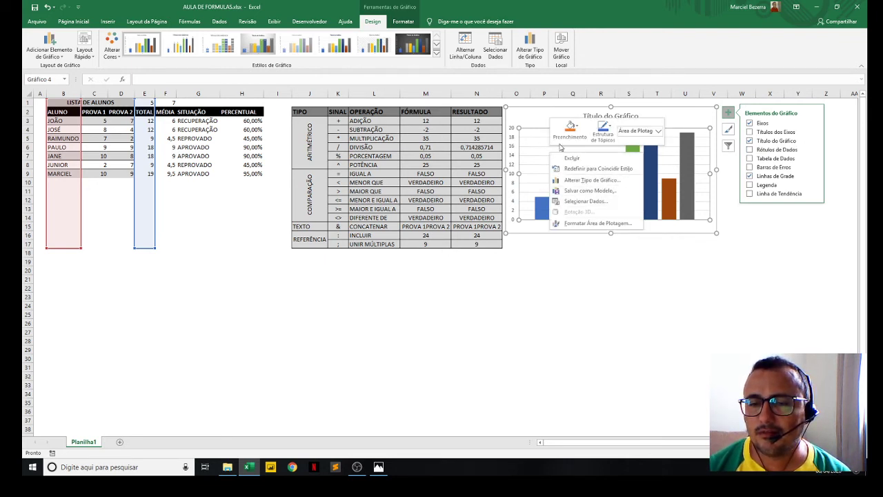
click(529, 147)
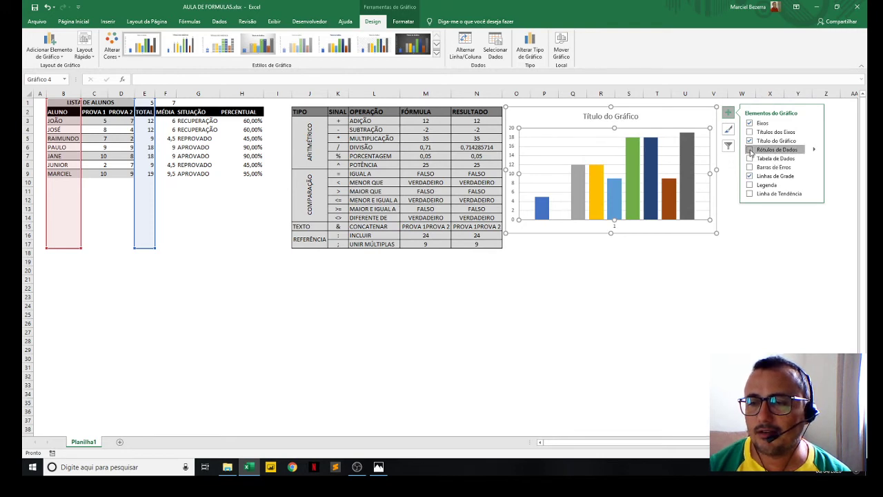
click(749, 150)
click(628, 244)
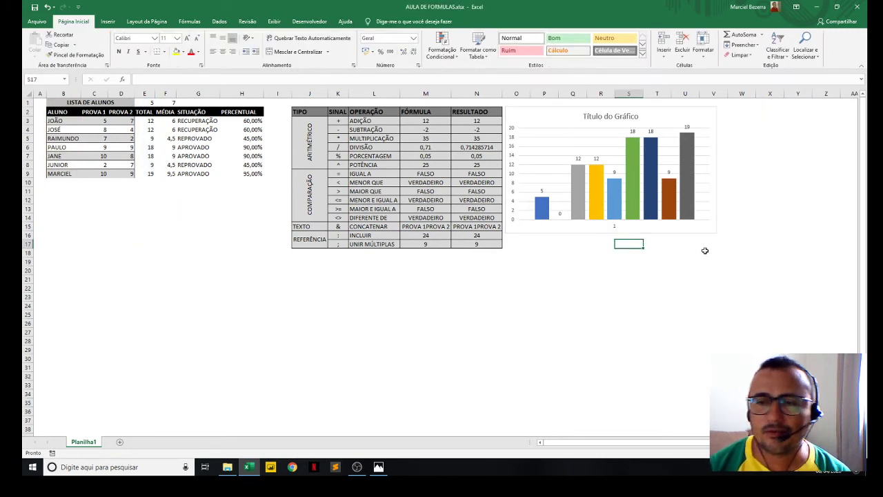
- Change the column chart to Linhas com Marcadores, choosing the variant with one continuous line across all students
click(550, 119)
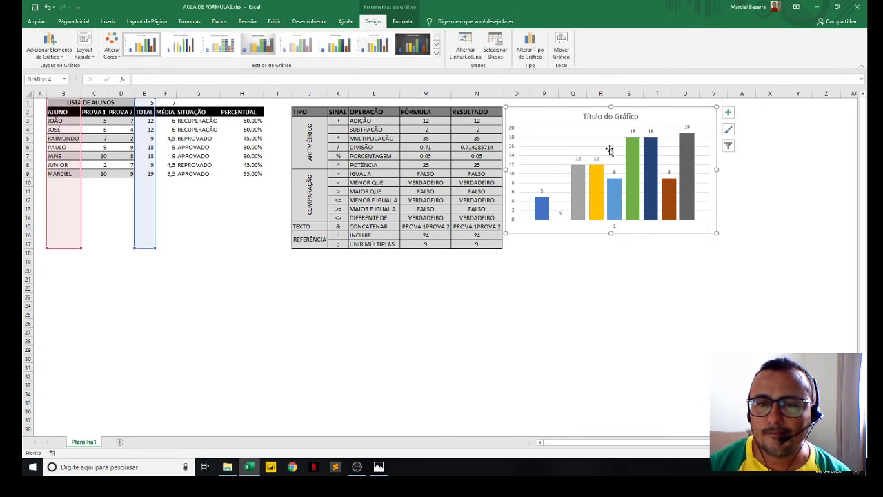
click(529, 48)
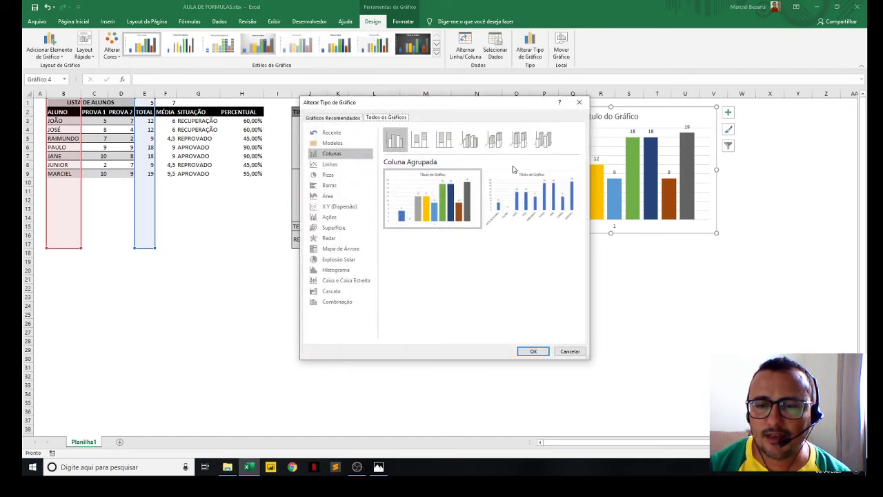
click(329, 164)
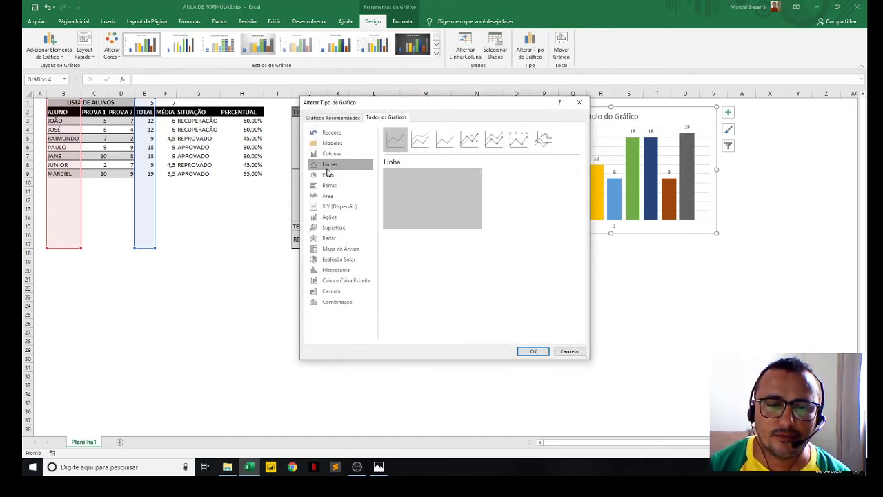
click(467, 142)
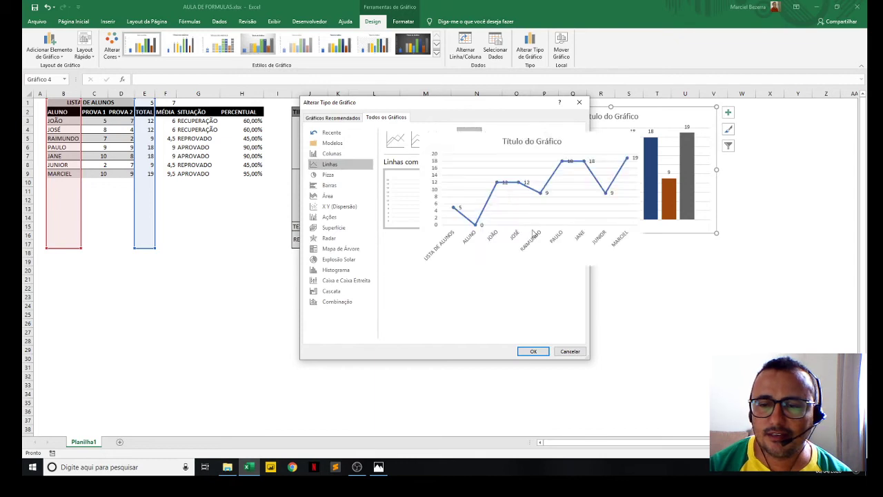
click(533, 352)
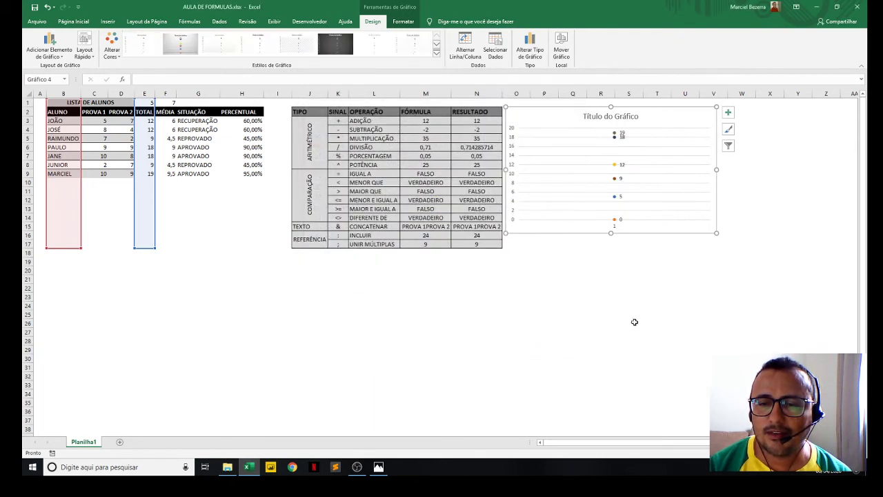
click(530, 52)
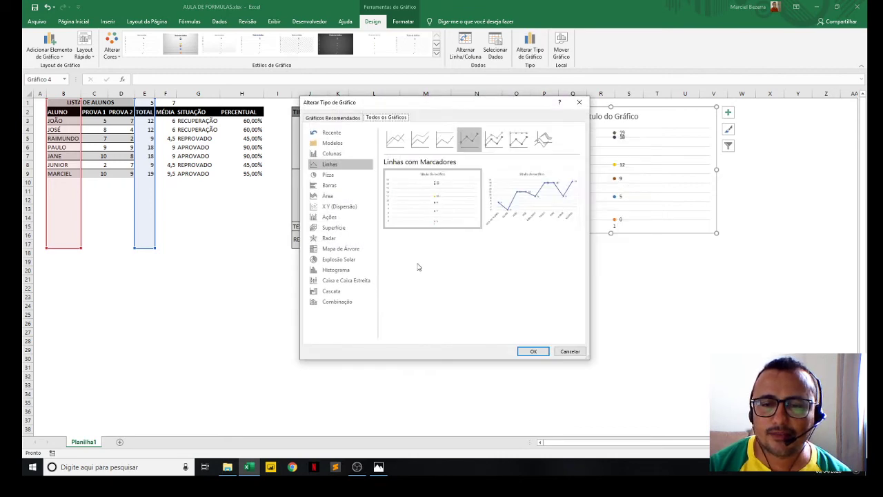
click(529, 219)
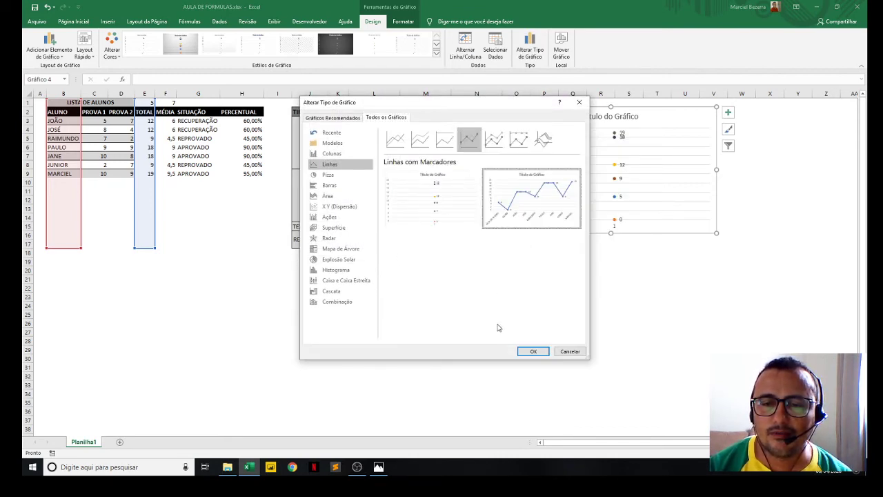
click(535, 352)
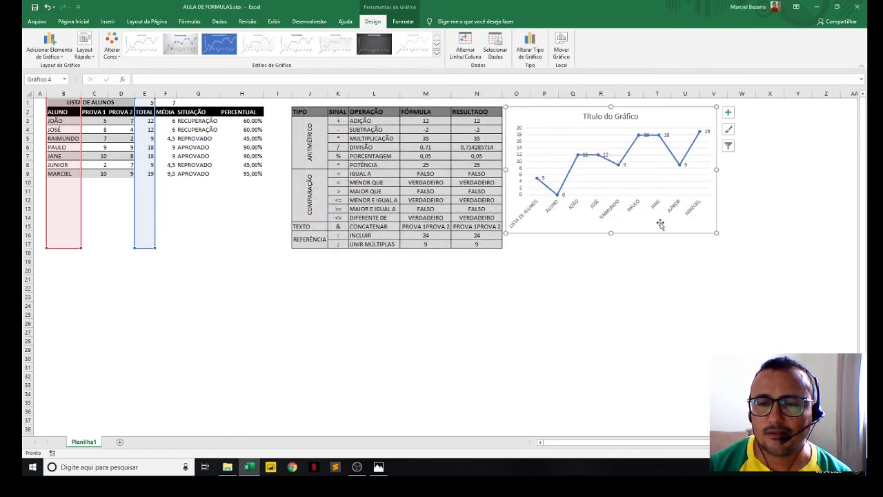
- Enlarge the line chart and move it over columns G to N, starting around row 6
drag(680, 230, 823, 316)
drag(724, 147, 403, 150)
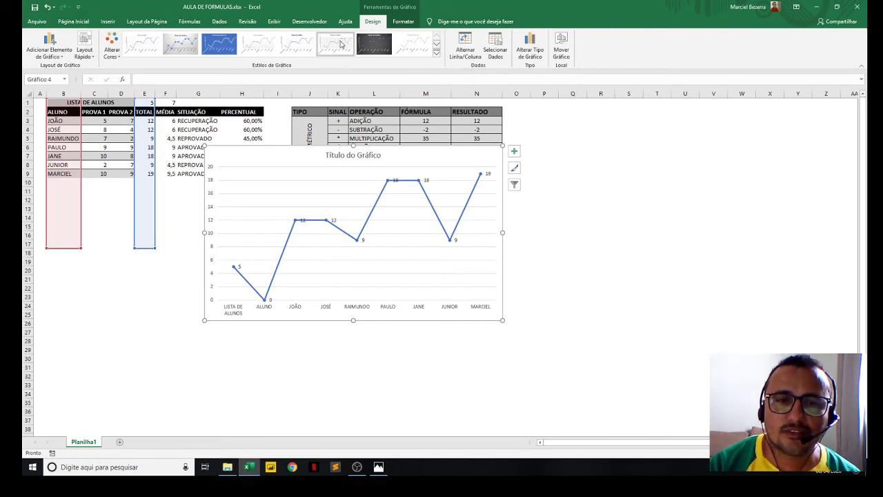
- Preview the column, line, pie, bar, area, scatter, stock, surface, radar and combination chart types without applying any
click(529, 60)
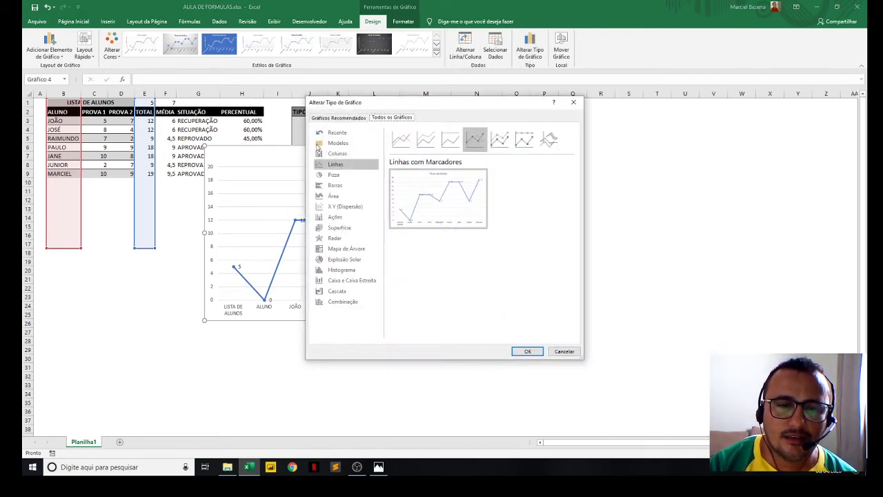
click(345, 153)
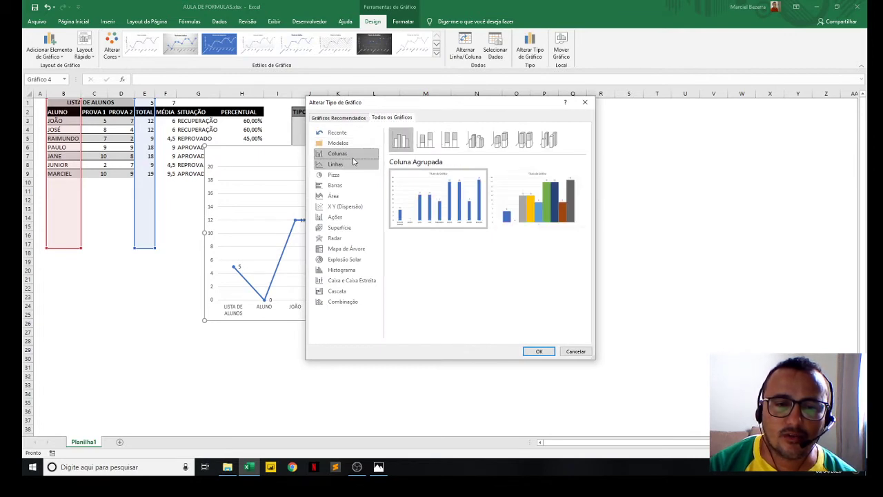
mouse_move(558, 219)
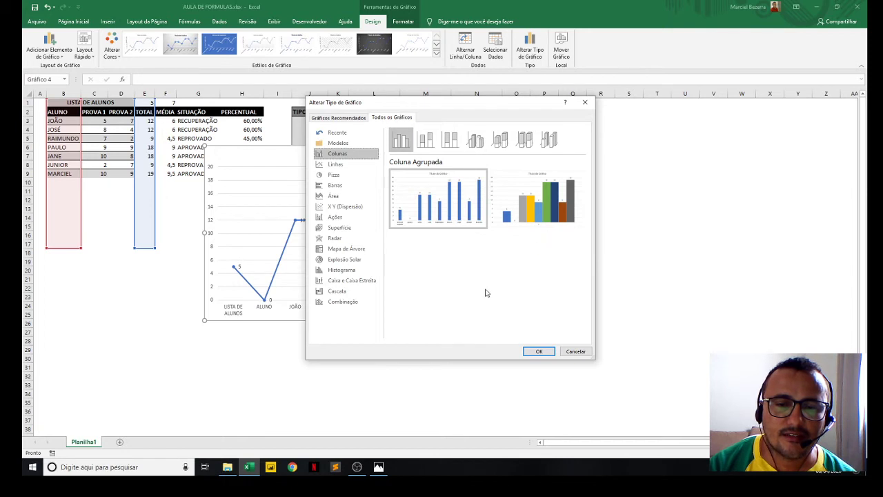
click(335, 166)
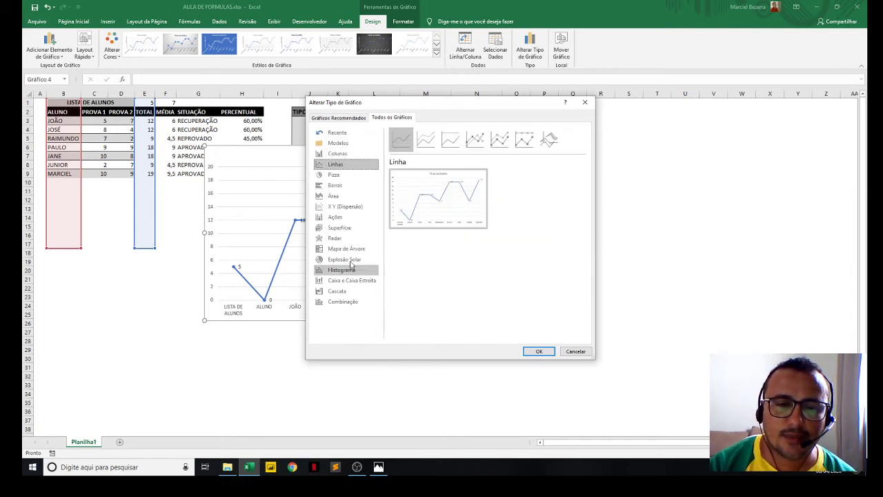
click(335, 175)
mouse_move(483, 207)
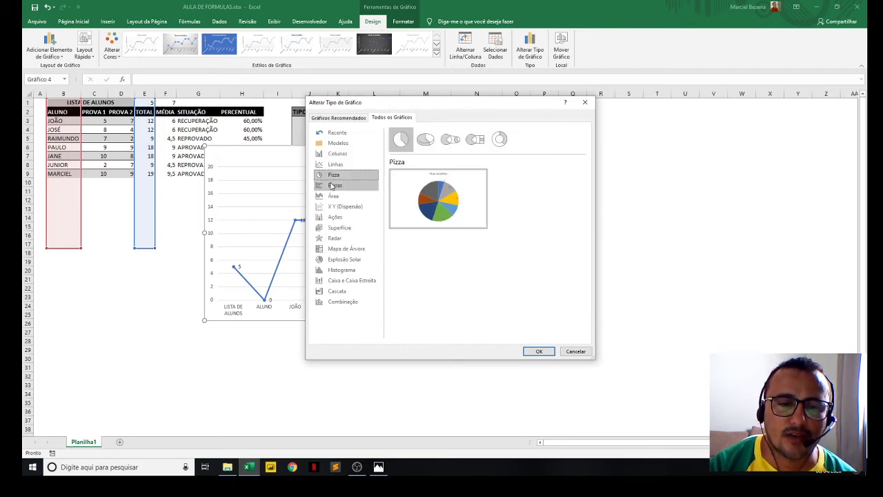
click(336, 186)
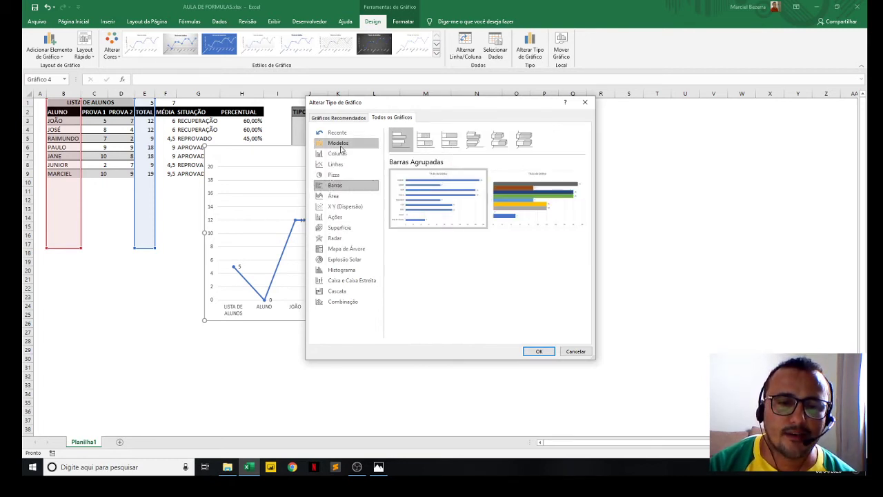
click(337, 153)
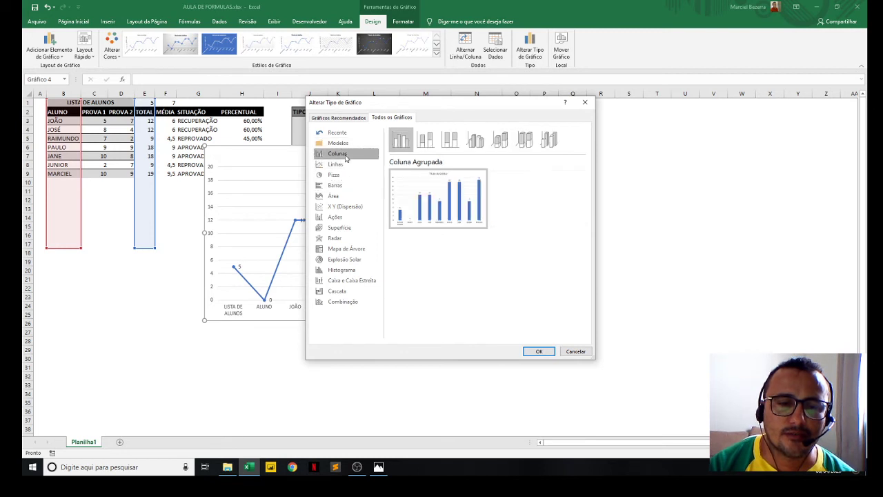
click(347, 196)
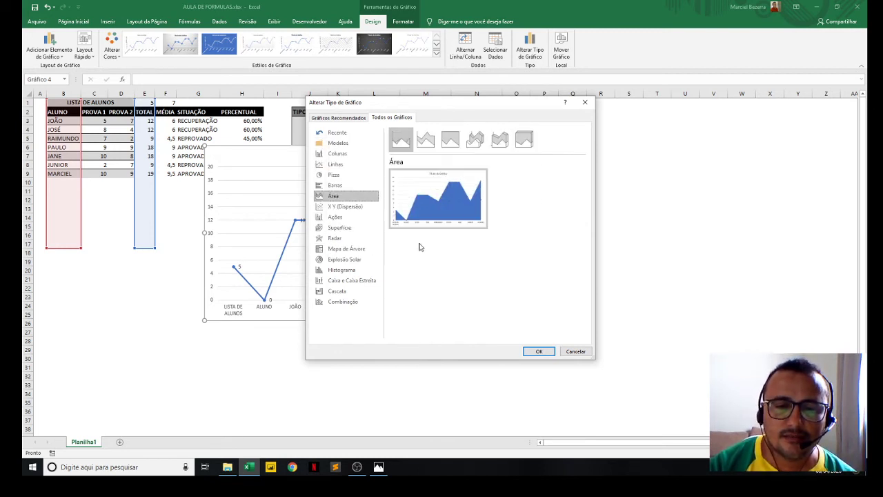
click(351, 207)
click(346, 219)
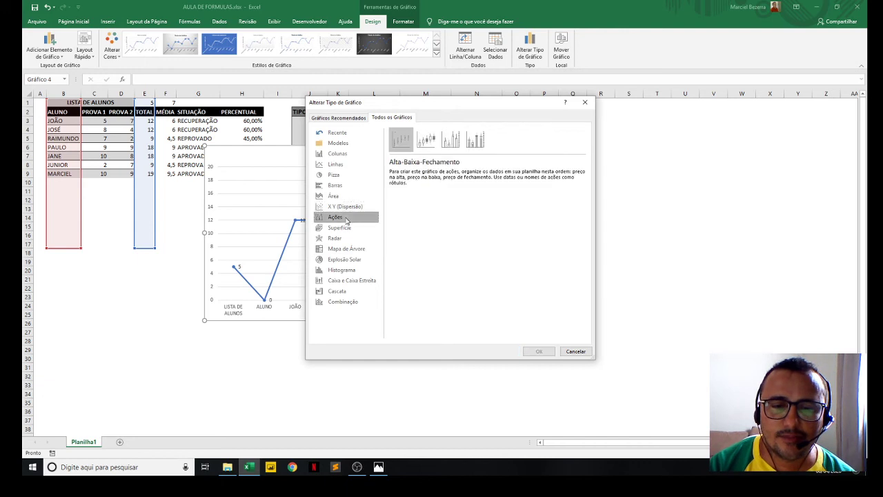
click(342, 228)
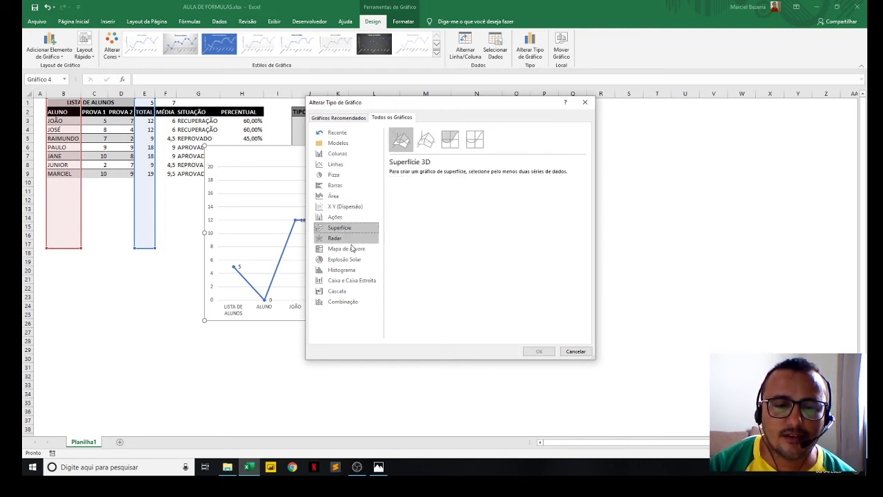
click(348, 238)
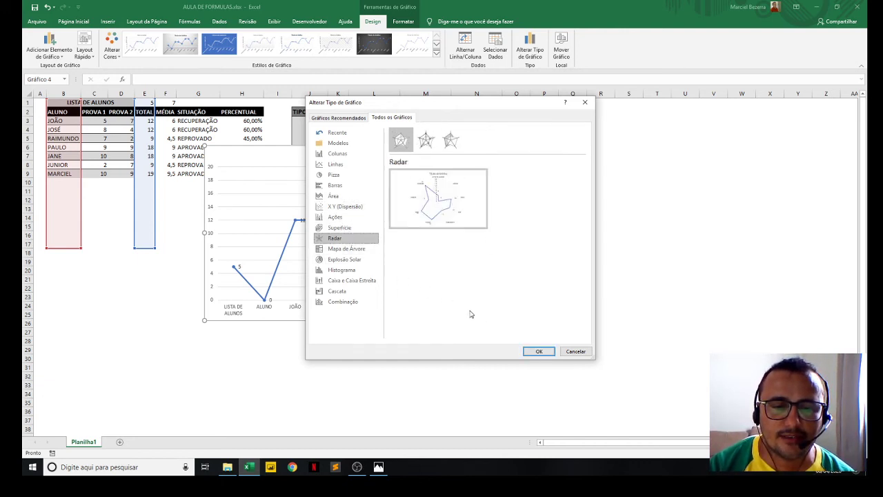
click(352, 304)
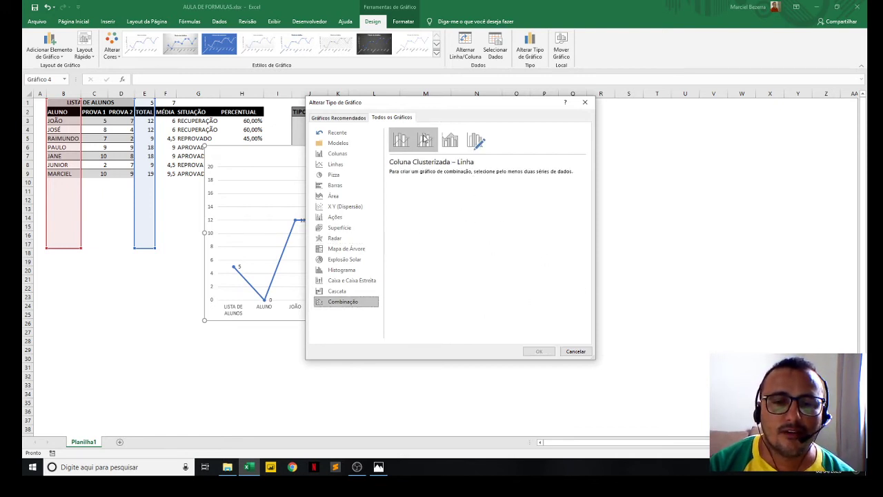
click(586, 104)
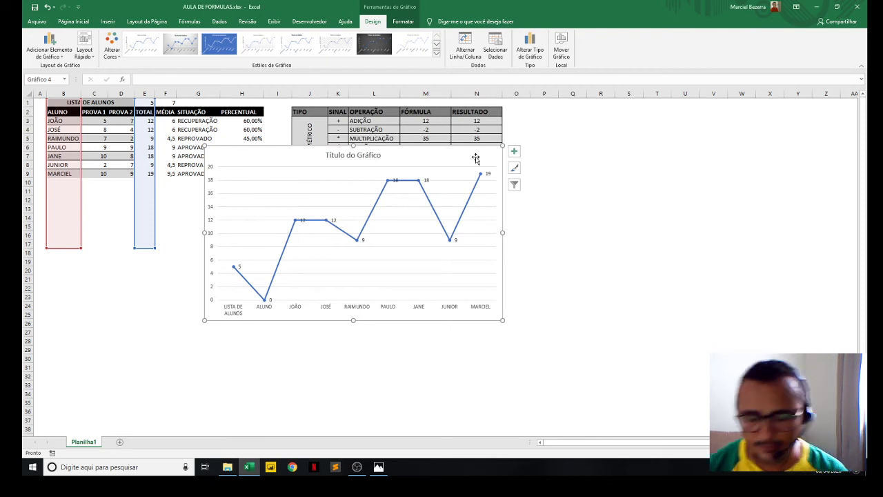
- Delete the line chart and select the ALUNO, MÉDIA and PERCENTUAL columns together in rows 2 to 9
key(Delete)
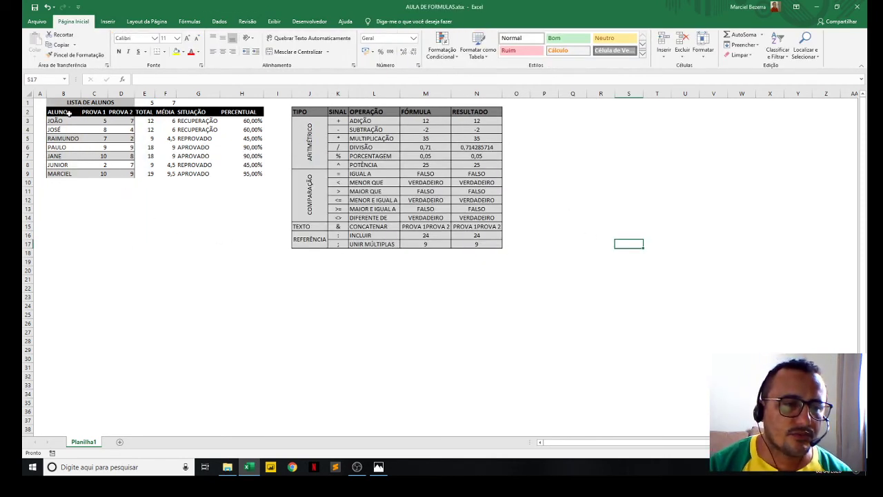
drag(59, 112, 58, 172)
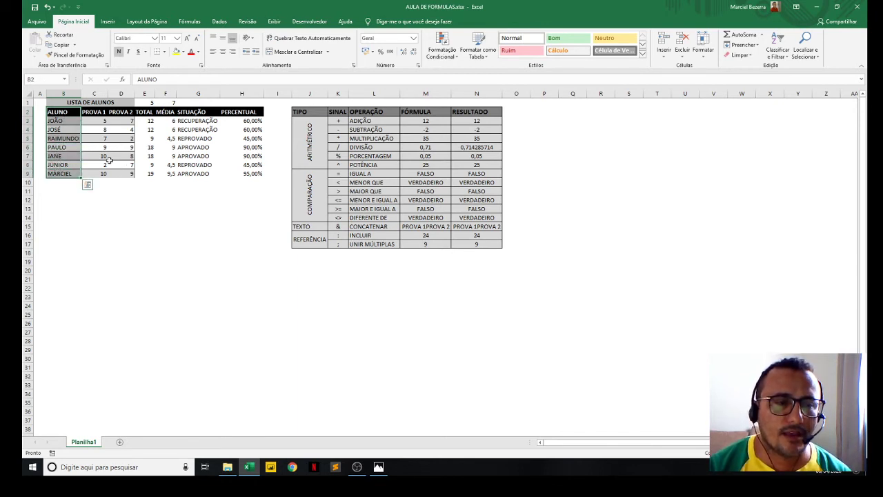
drag(158, 111, 164, 173)
drag(243, 114, 248, 173)
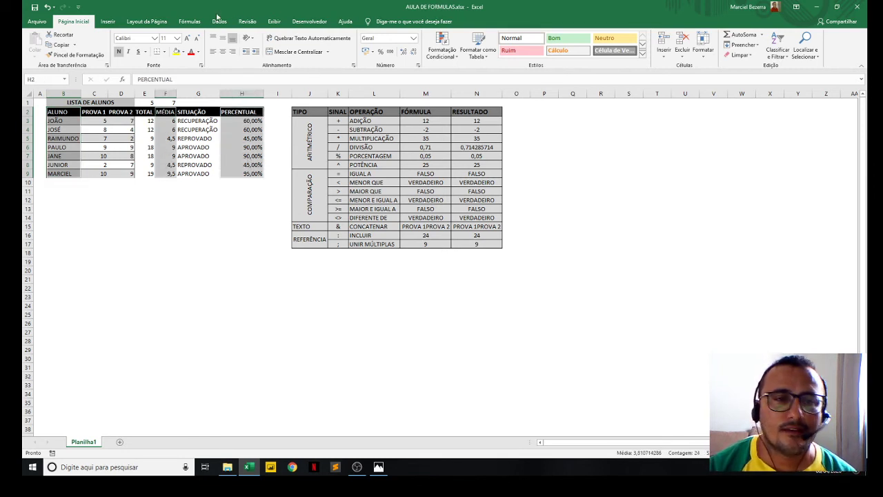
click(107, 21)
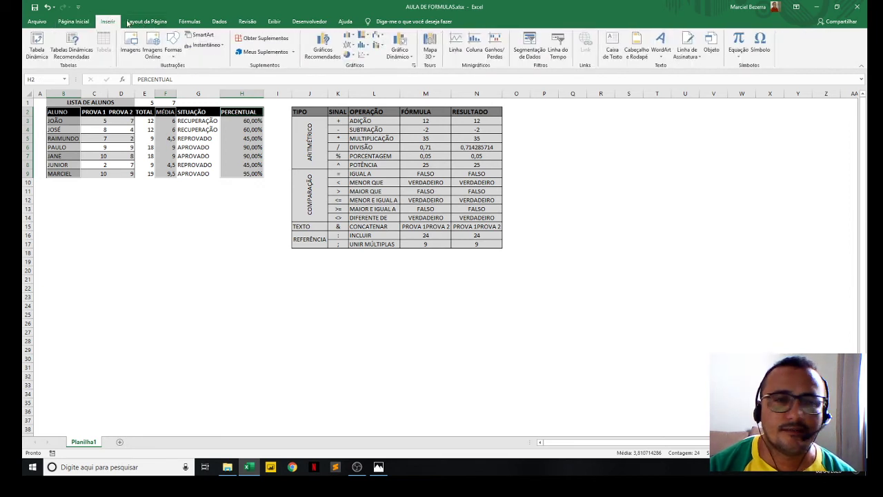
click(400, 43)
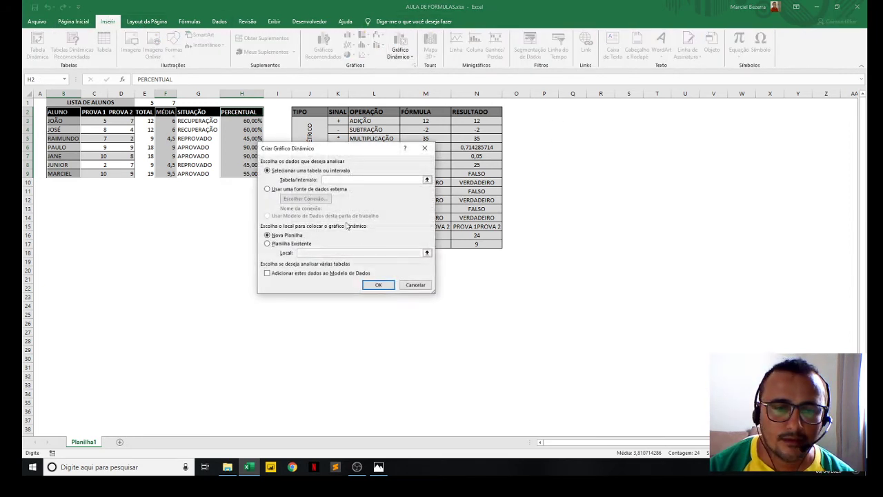
click(415, 285)
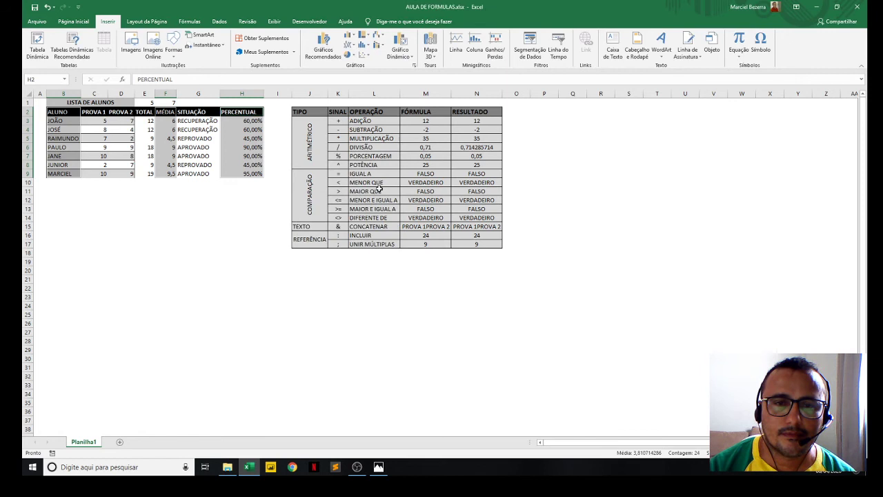
- Insert a 2D clustered column chart from the selected student, average and percentage data
click(349, 36)
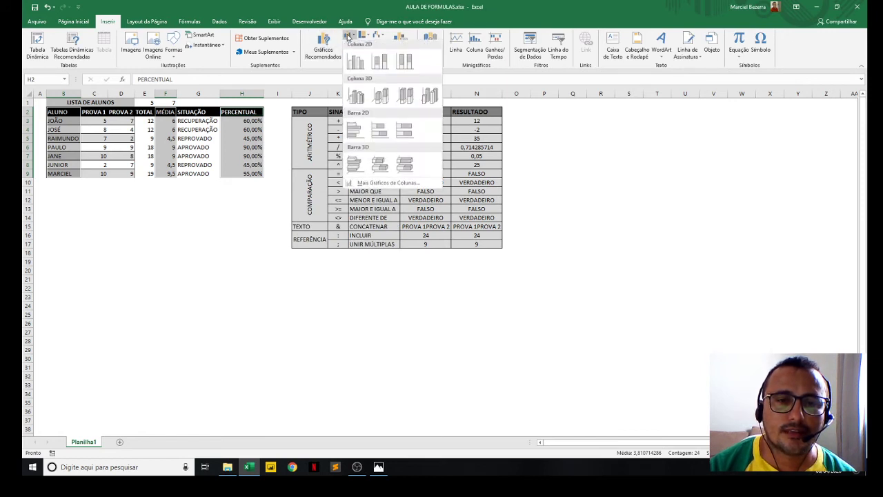
click(355, 62)
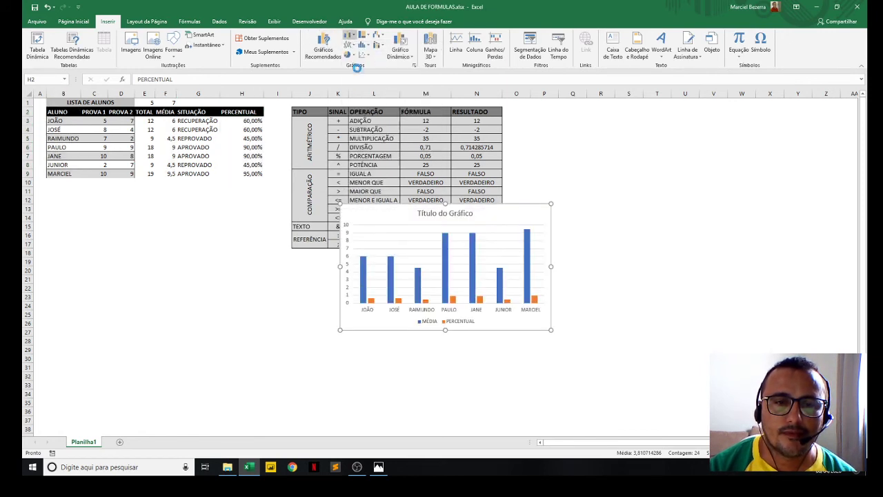
- Change the new column chart to the clustered column and line combination type
right_click(530, 332)
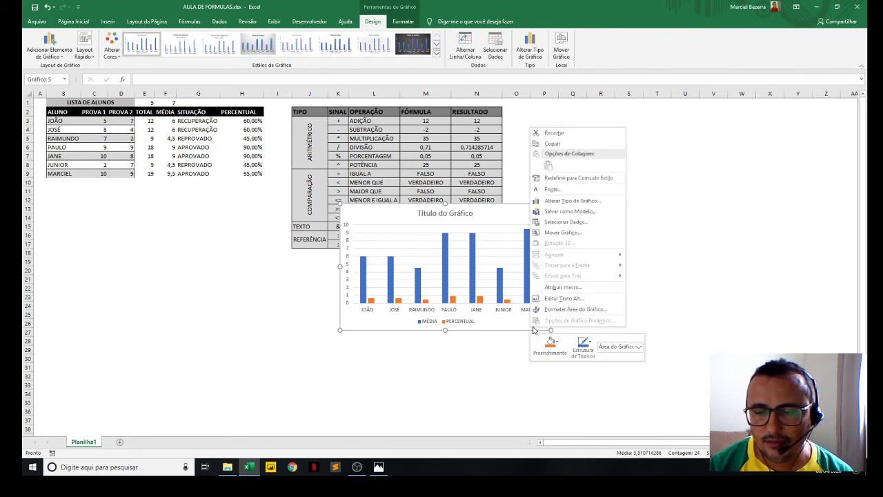
click(530, 47)
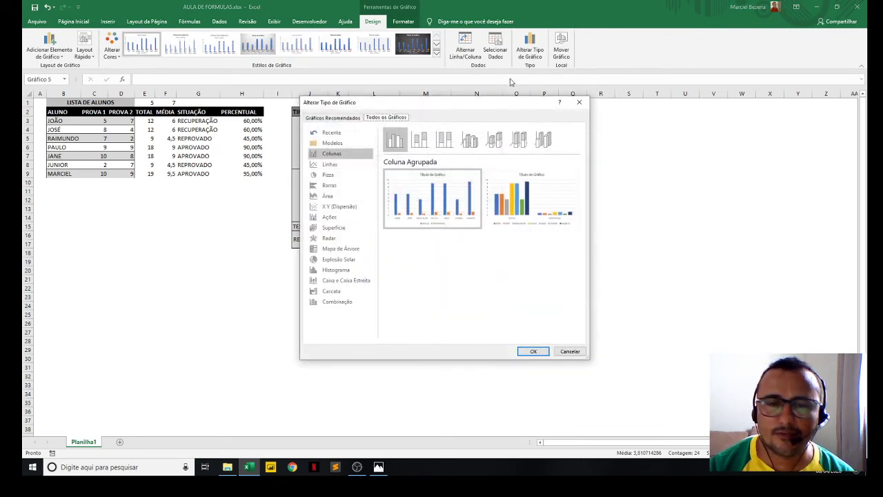
click(333, 303)
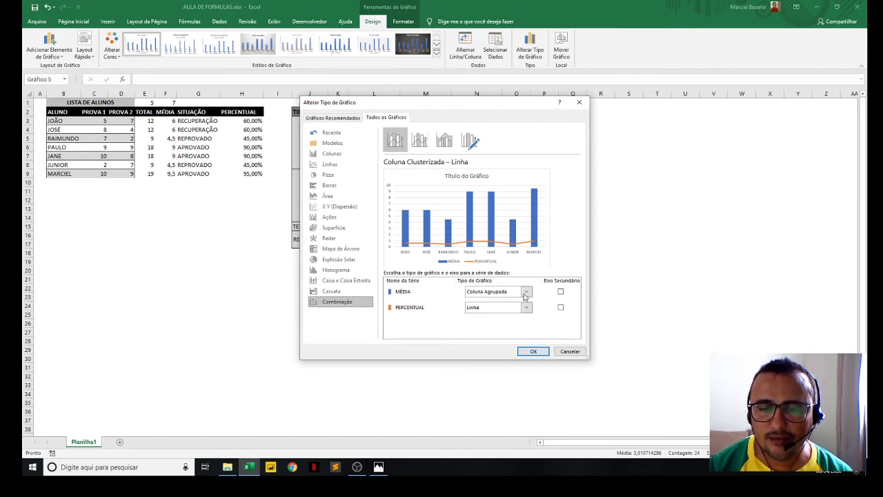
- Try the MÉDIA series as a line with markers and the PERCENTUAL series as clustered columns
click(526, 291)
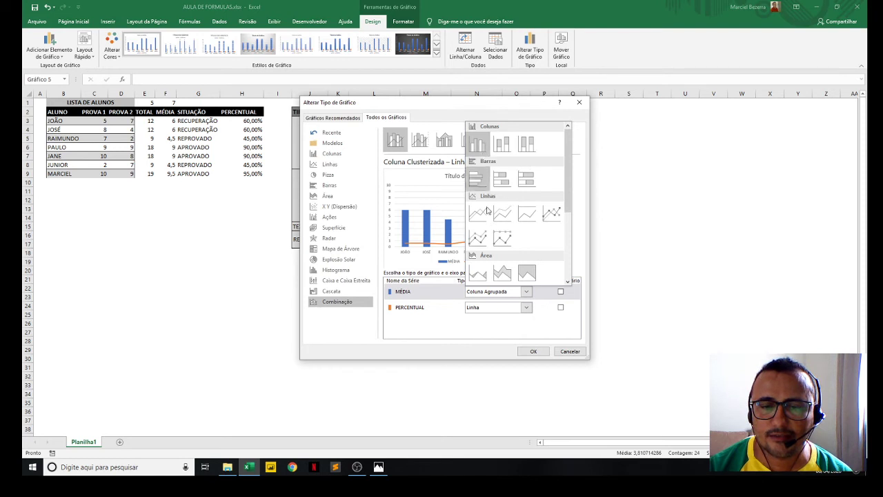
click(552, 215)
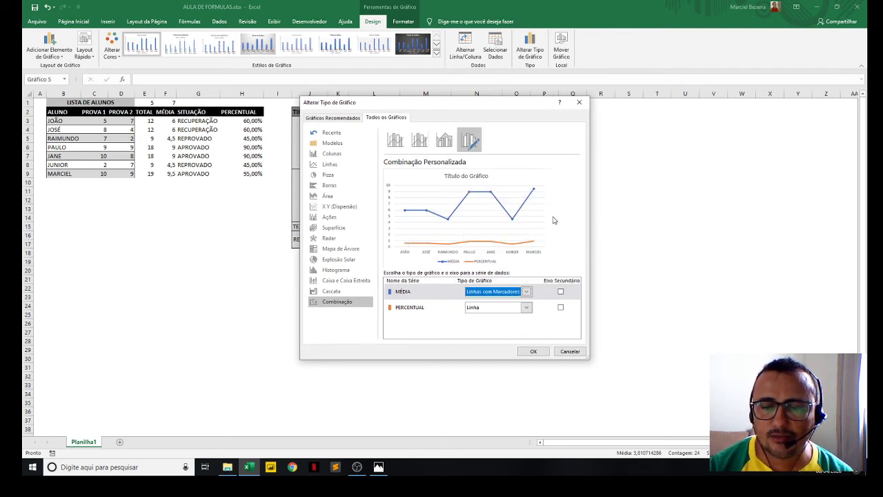
click(526, 308)
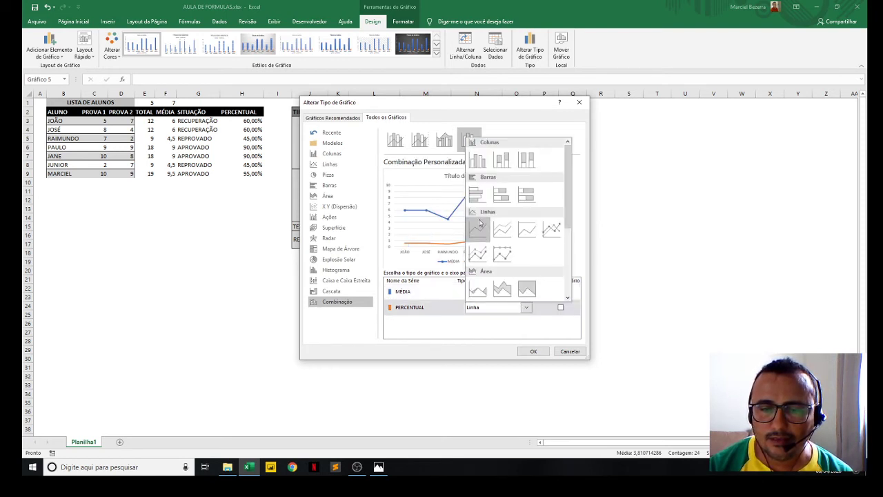
click(478, 160)
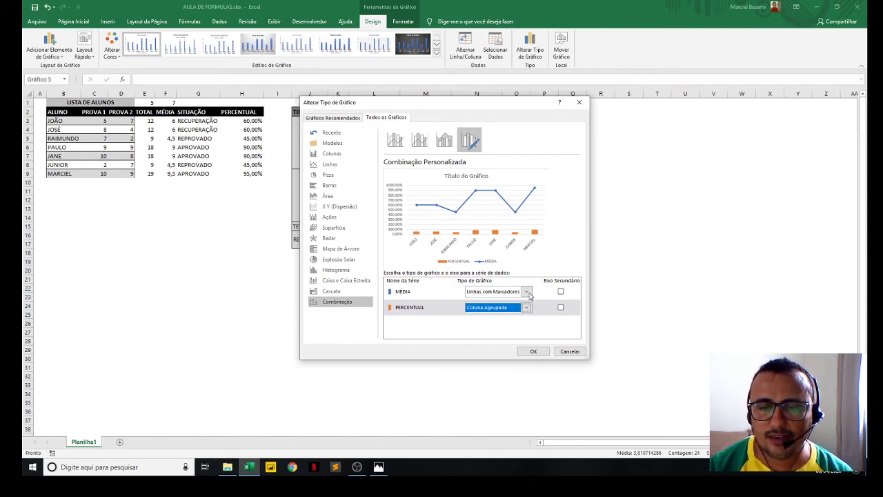
- Set MÉDIA to clustered columns and PERCENTUAL to a stacked line with markers, then apply the combination chart
click(527, 292)
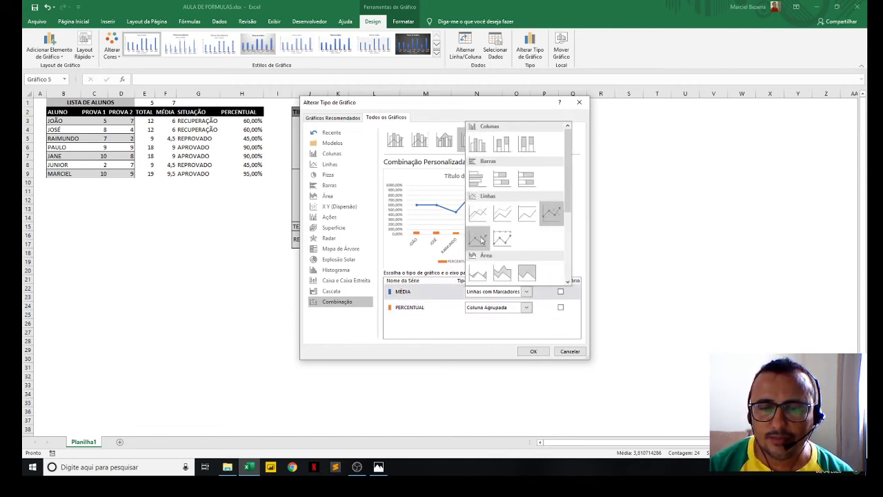
click(478, 152)
click(526, 309)
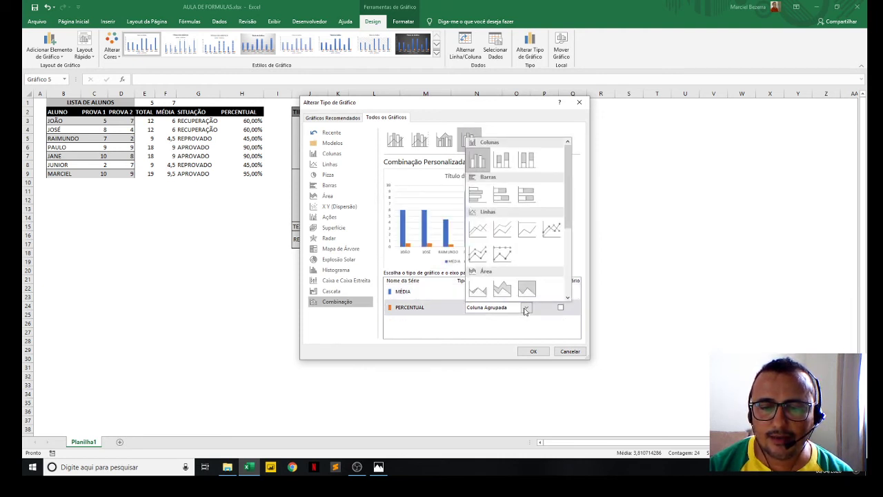
click(481, 257)
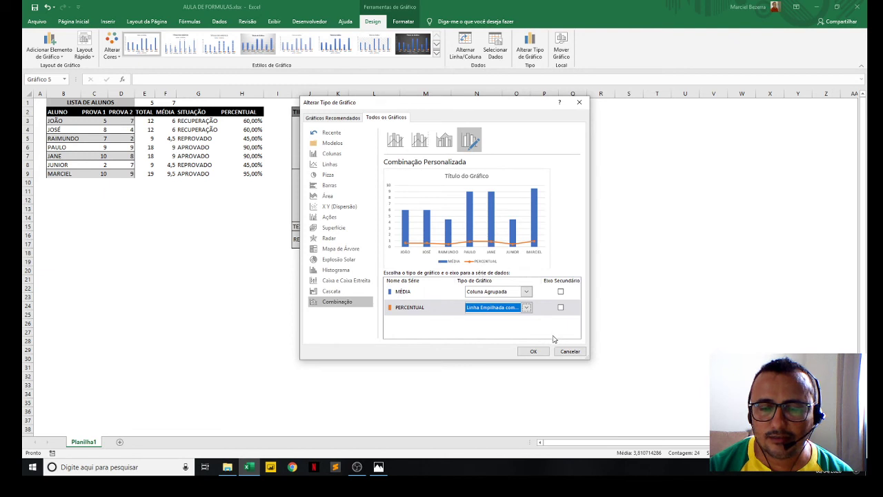
click(534, 351)
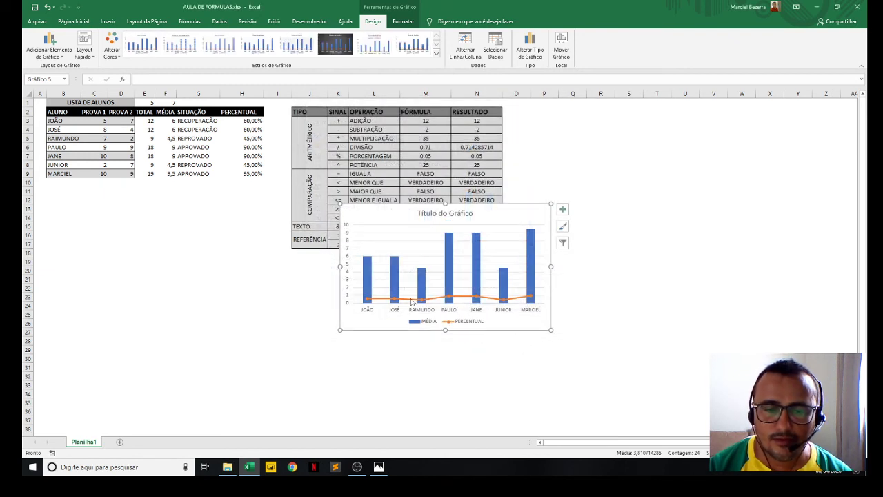
- Add data labels to both the PERCENTUAL line and the MÉDIA columns
click(411, 300)
right_click(412, 299)
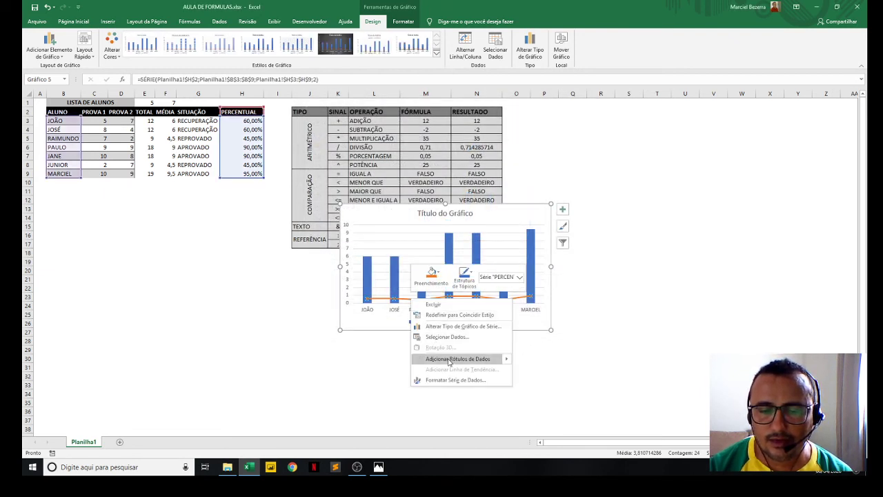
click(450, 358)
right_click(398, 290)
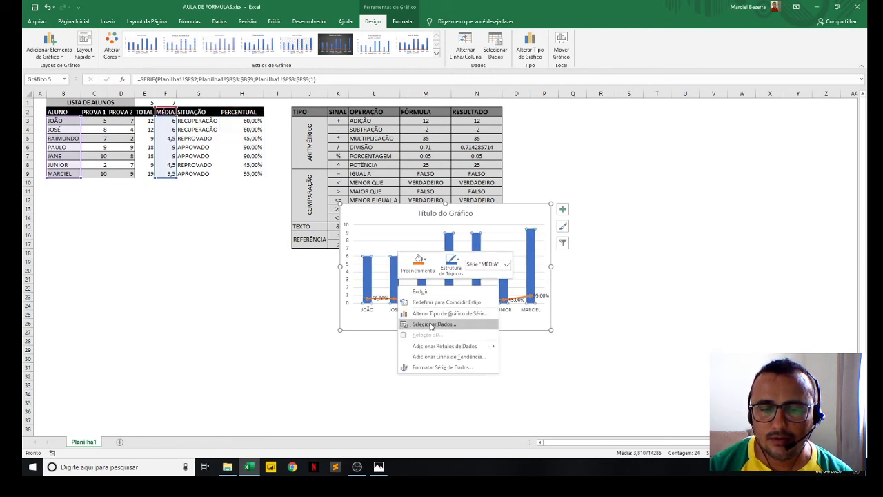
click(437, 347)
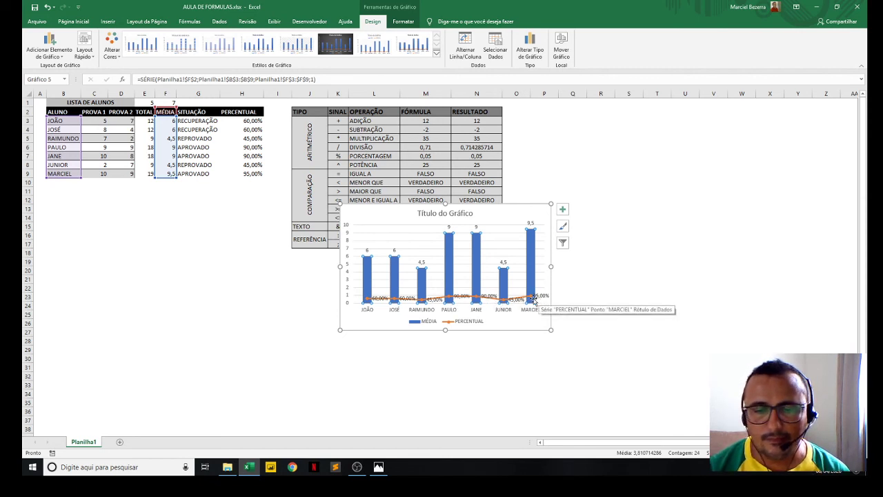
- Enlarge the combination chart and move it over columns H to N, starting around row 7
click(449, 259)
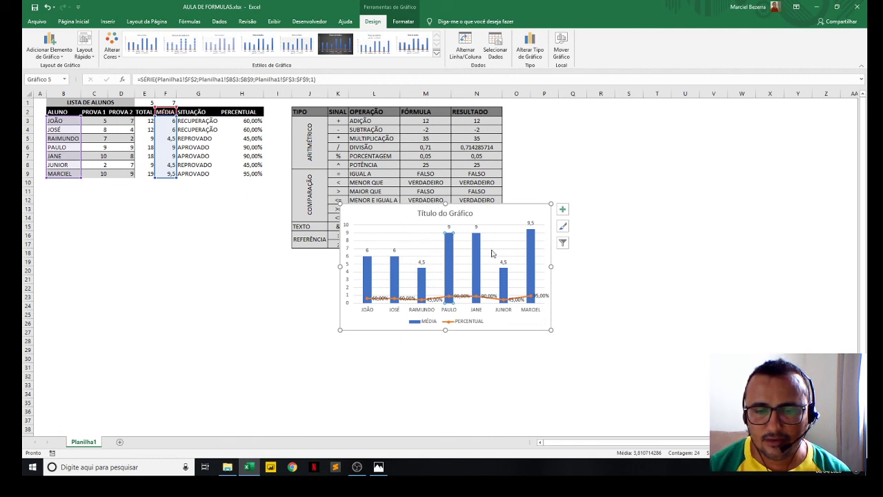
click(525, 326)
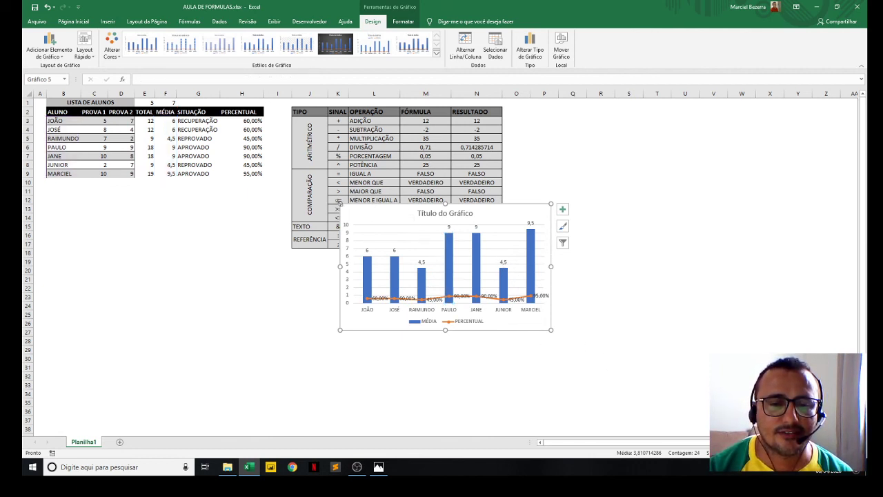
drag(339, 205, 287, 158)
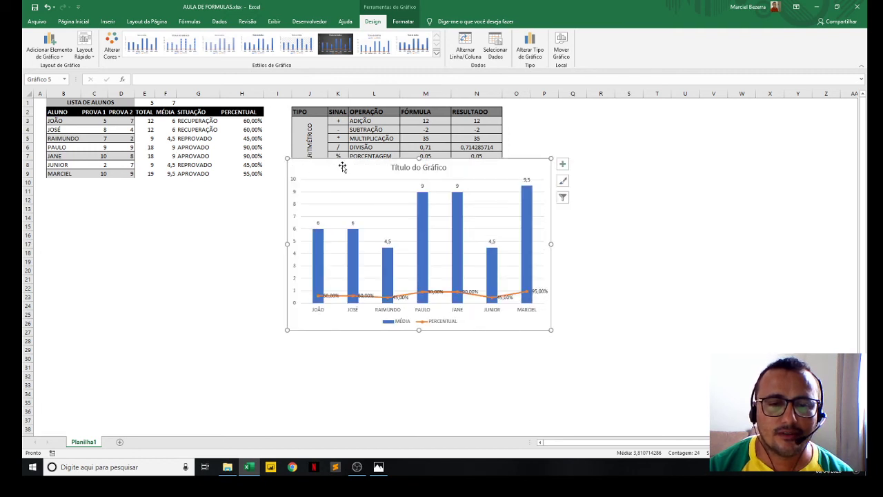
drag(342, 166, 251, 191)
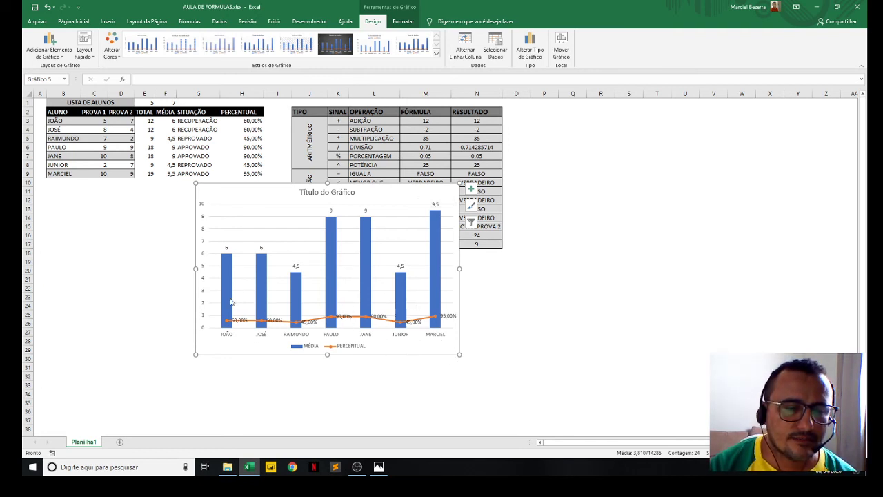
drag(421, 355, 448, 322)
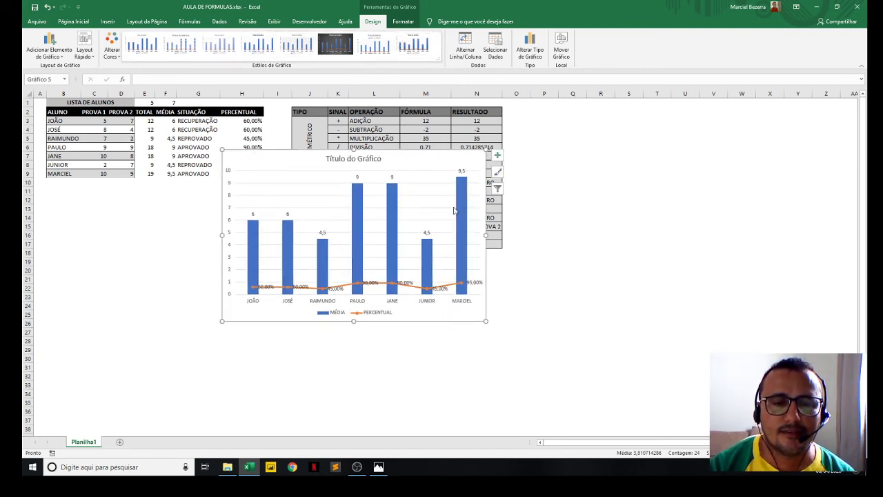
- Set the chart area to no fill and move the chart below the student list, over columns D to L
right_click(456, 165)
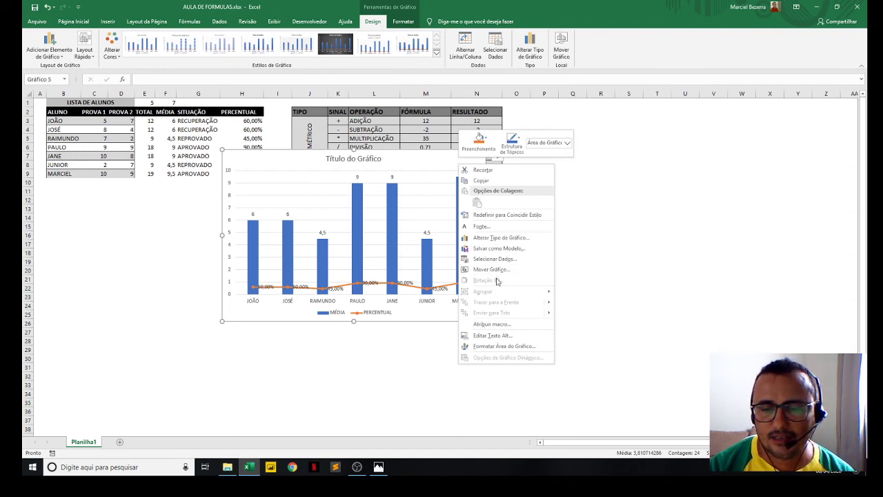
click(499, 347)
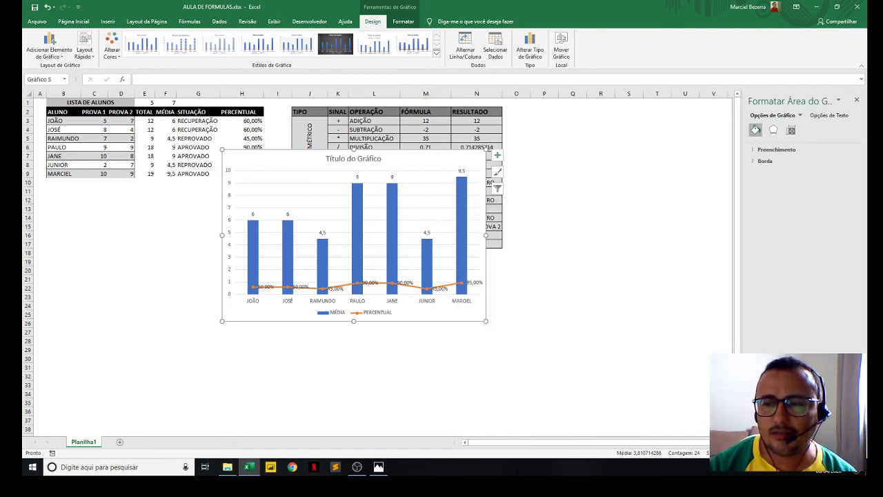
click(774, 150)
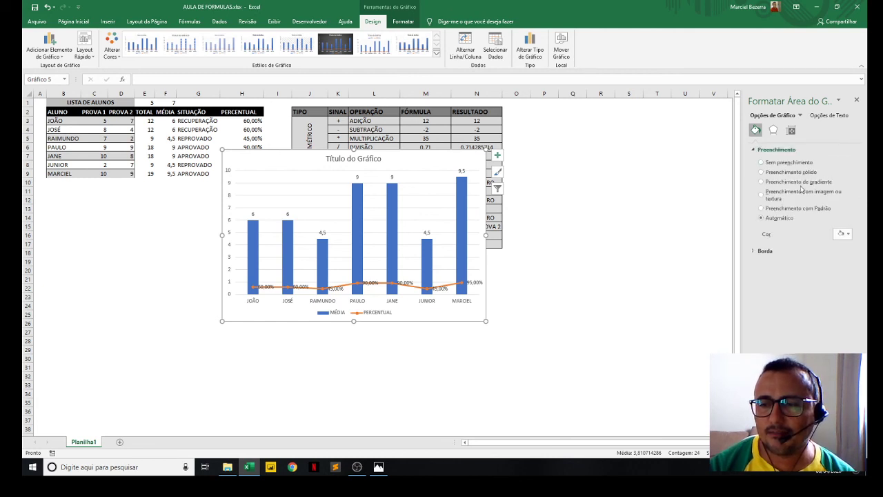
click(762, 163)
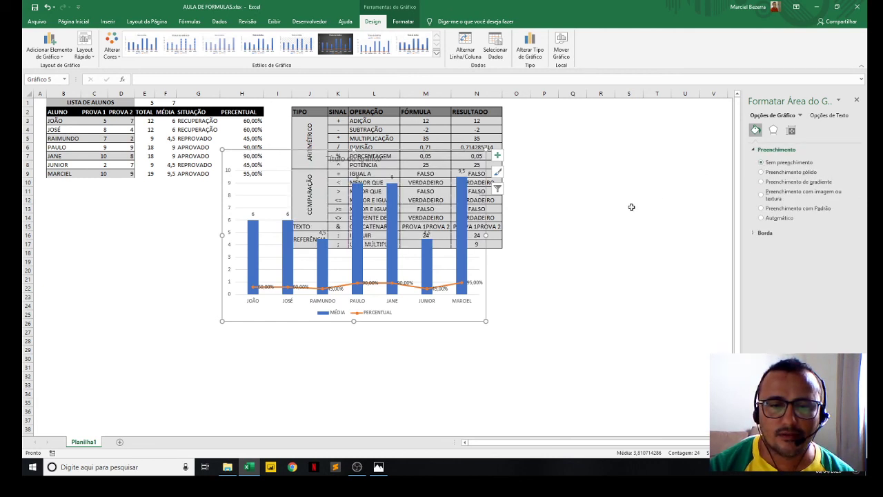
drag(465, 320, 349, 376)
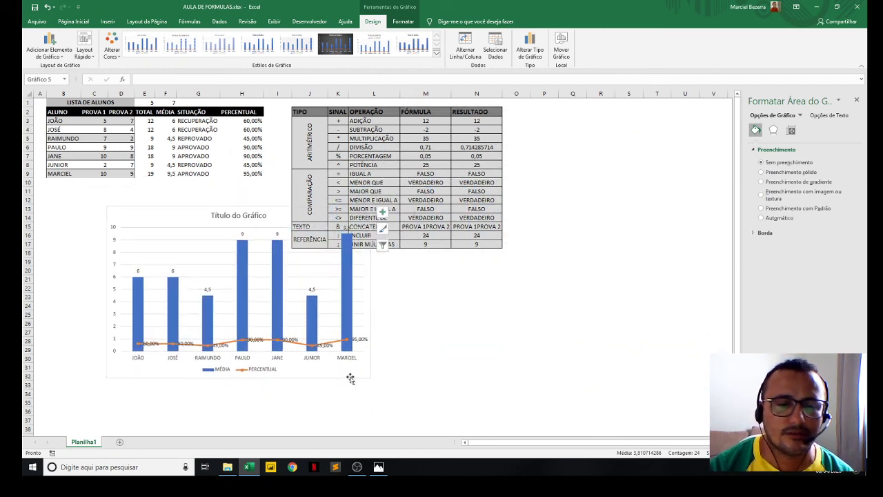
- Try solid yellow, gradient, texture, pattern and automatic fills on the chart area
click(761, 172)
click(843, 234)
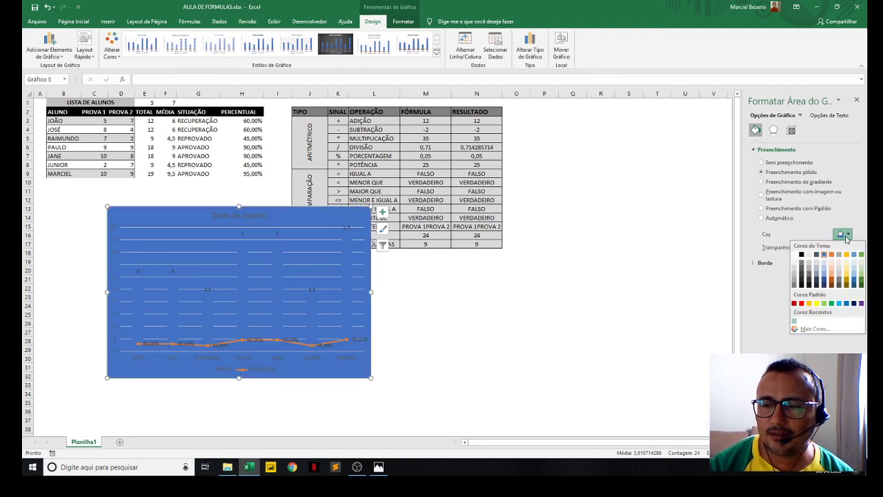
click(818, 303)
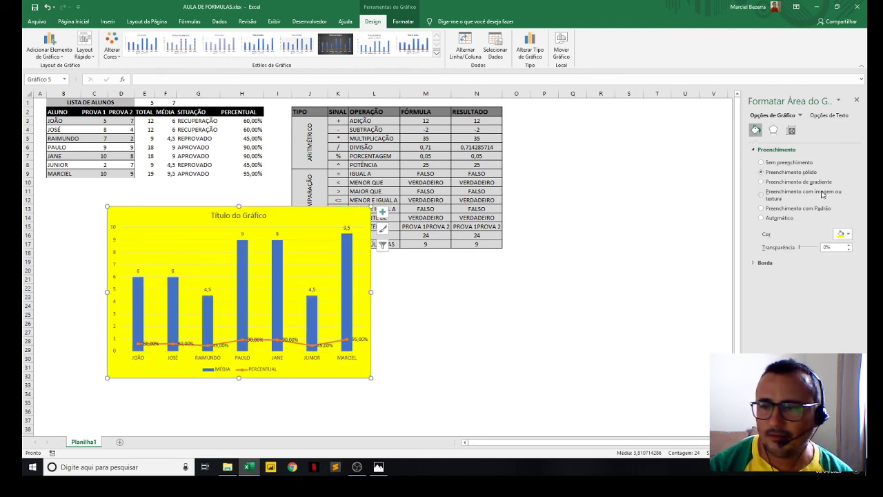
click(773, 182)
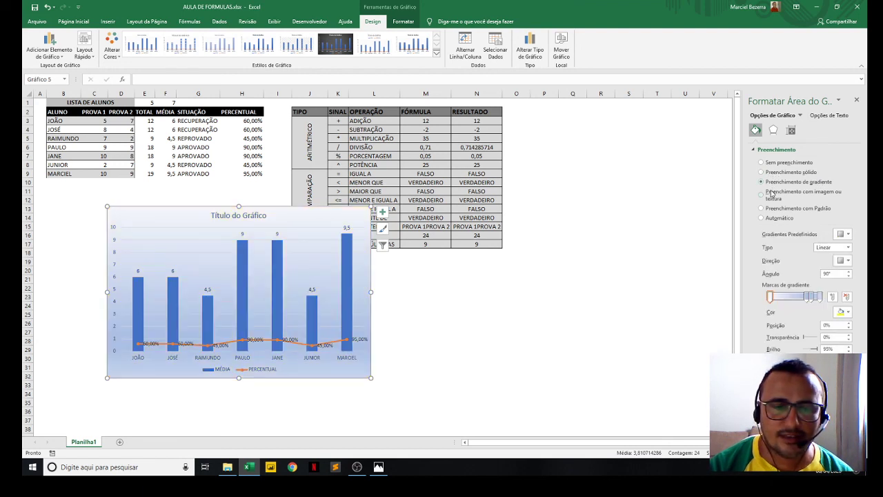
click(762, 191)
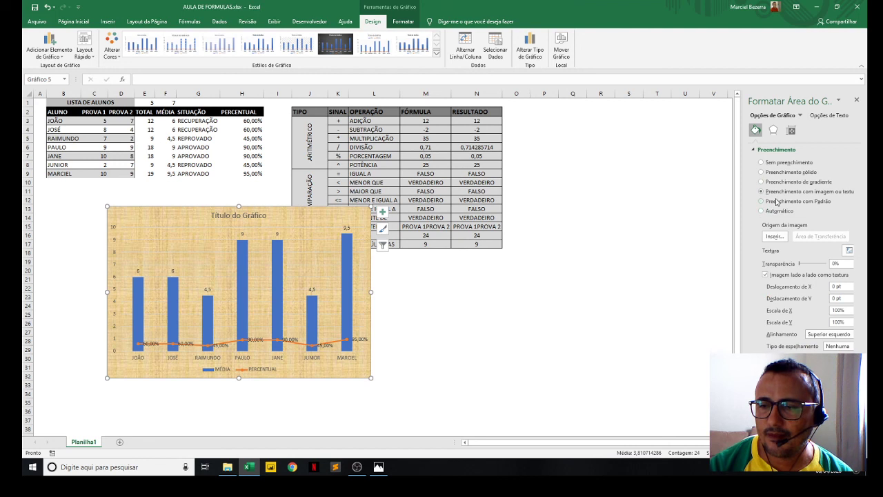
click(776, 202)
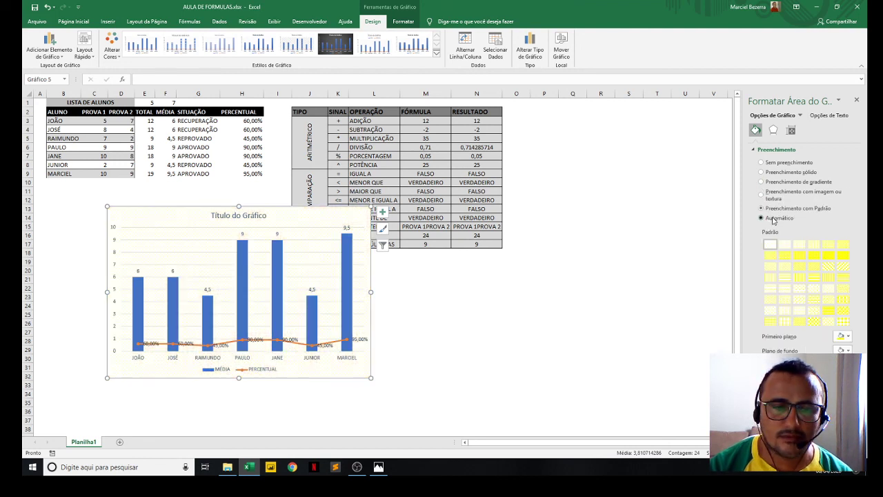
click(774, 218)
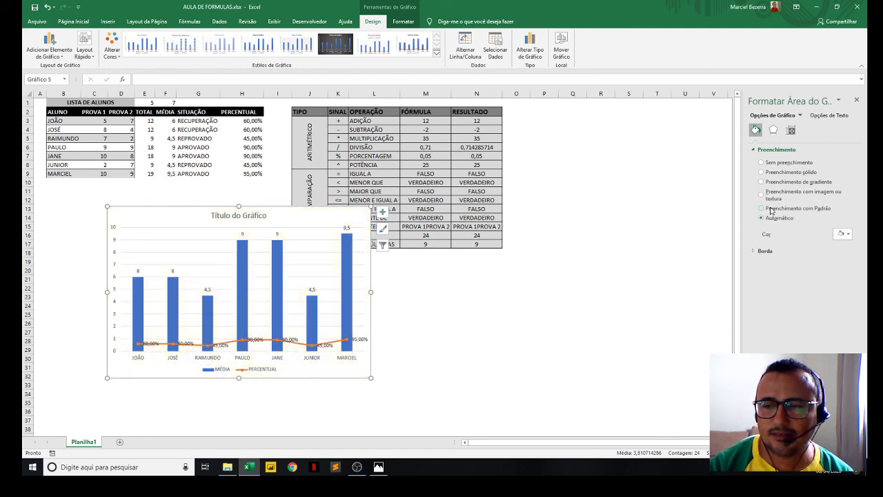
- Give the chart area no fill and move the chart over columns G to N, starting around row 10
click(761, 162)
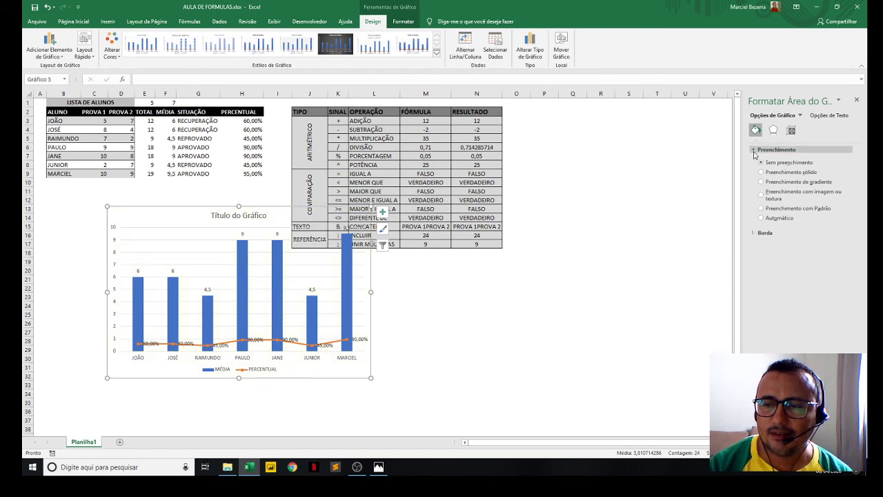
drag(152, 209, 240, 191)
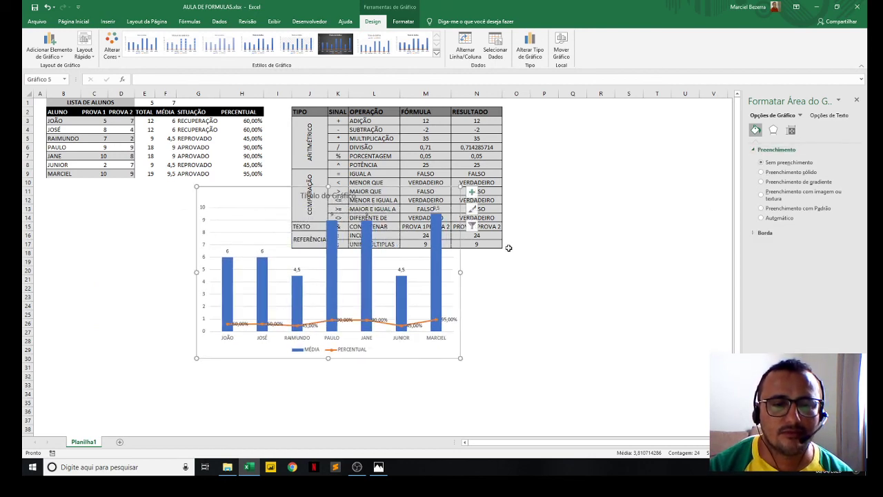